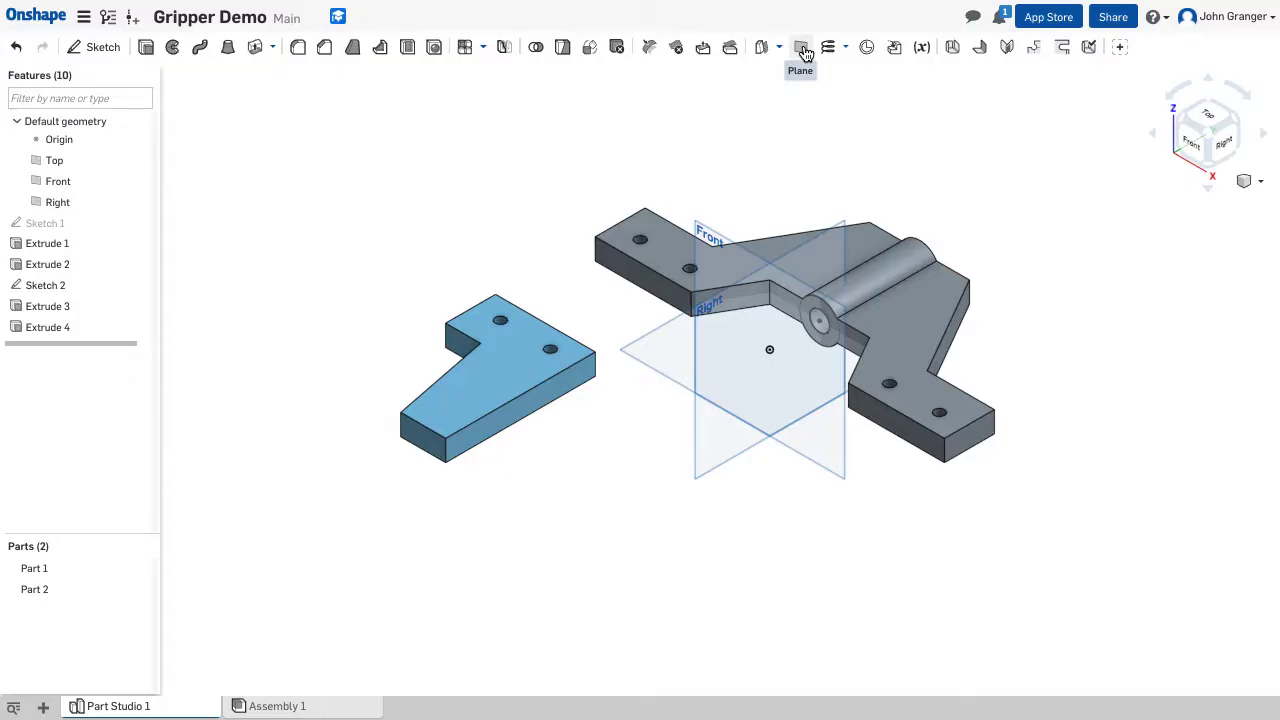
- Create an offset plane 4.5 mm above the top face of the blue part
click(801, 48)
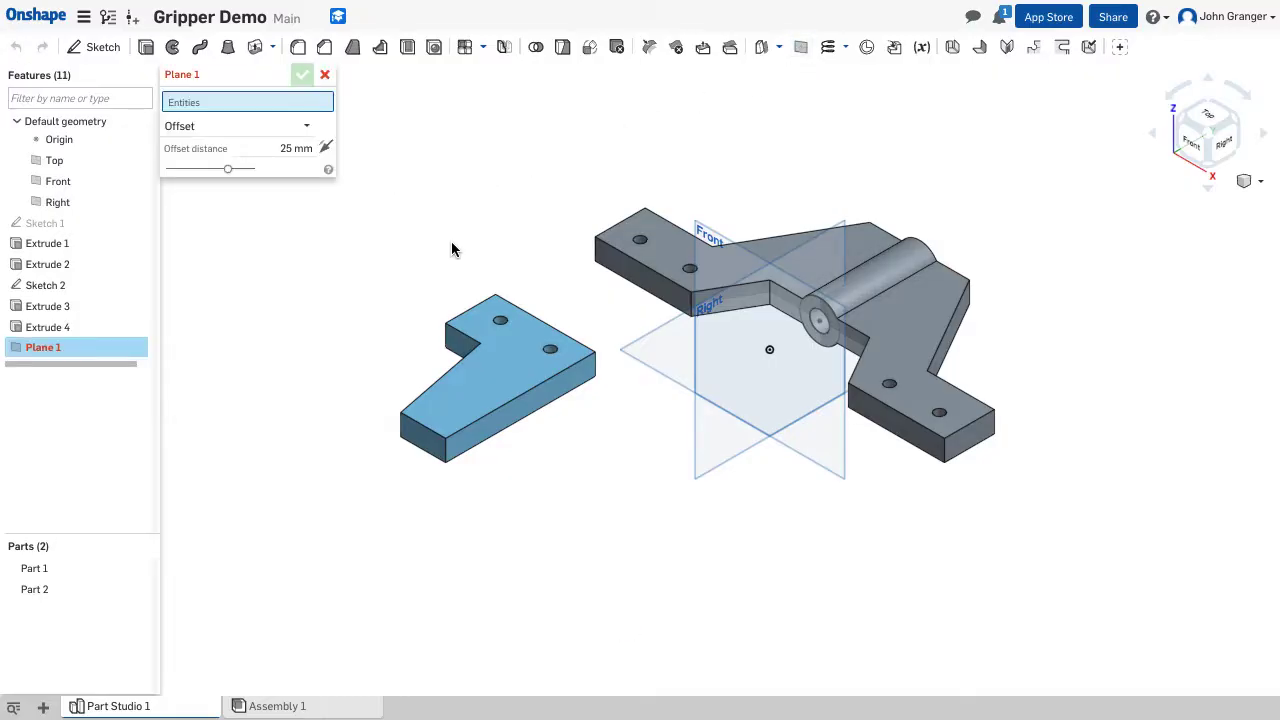
click(488, 374)
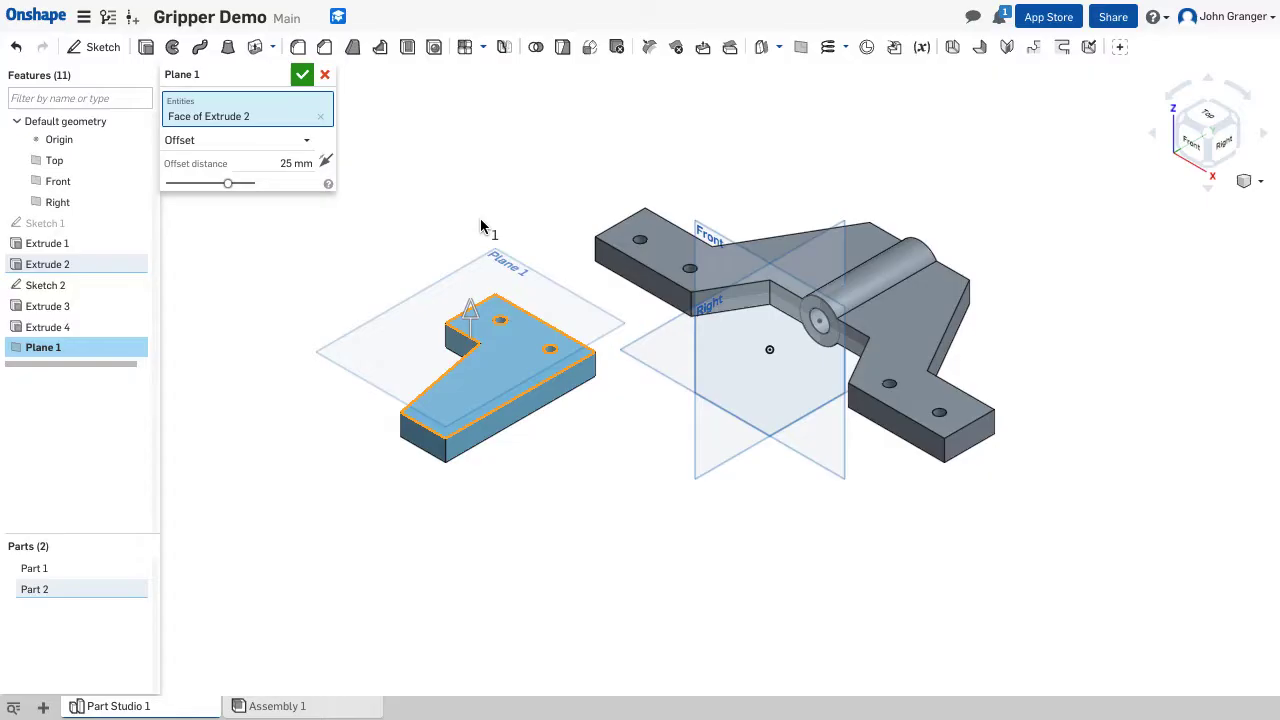
right_drag(265, 320, 299, 275)
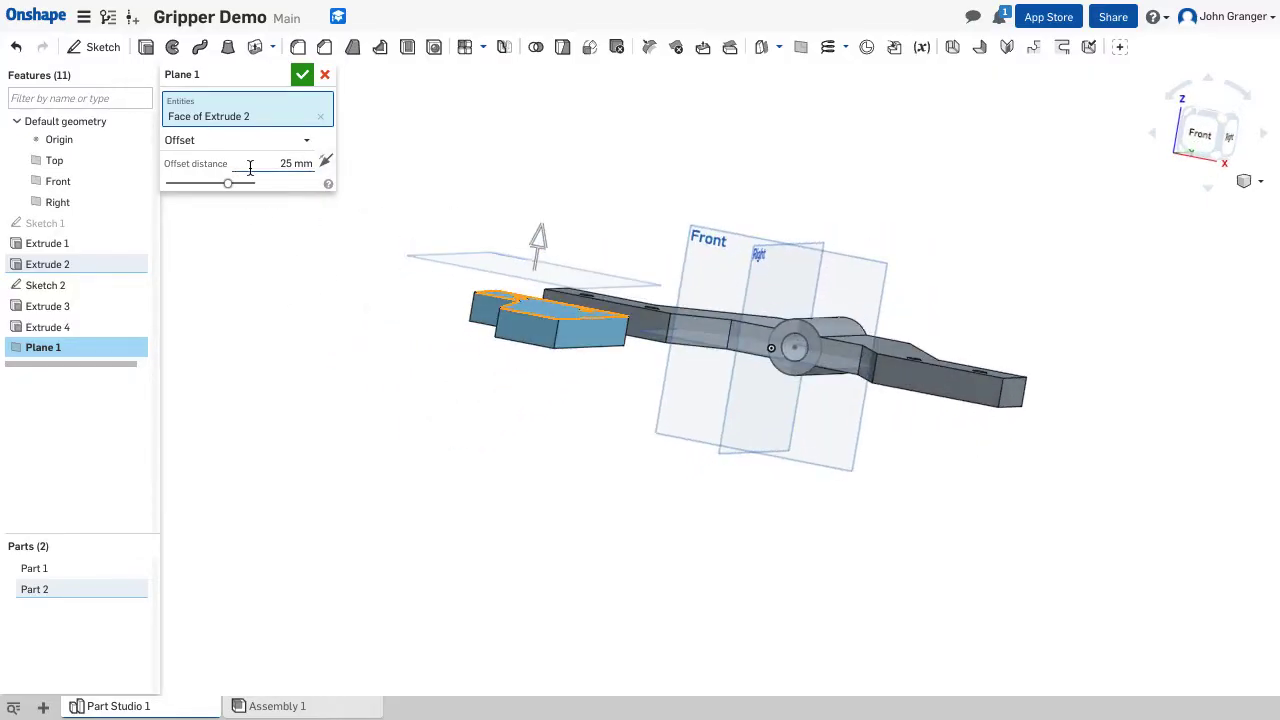
drag(277, 163, 361, 170)
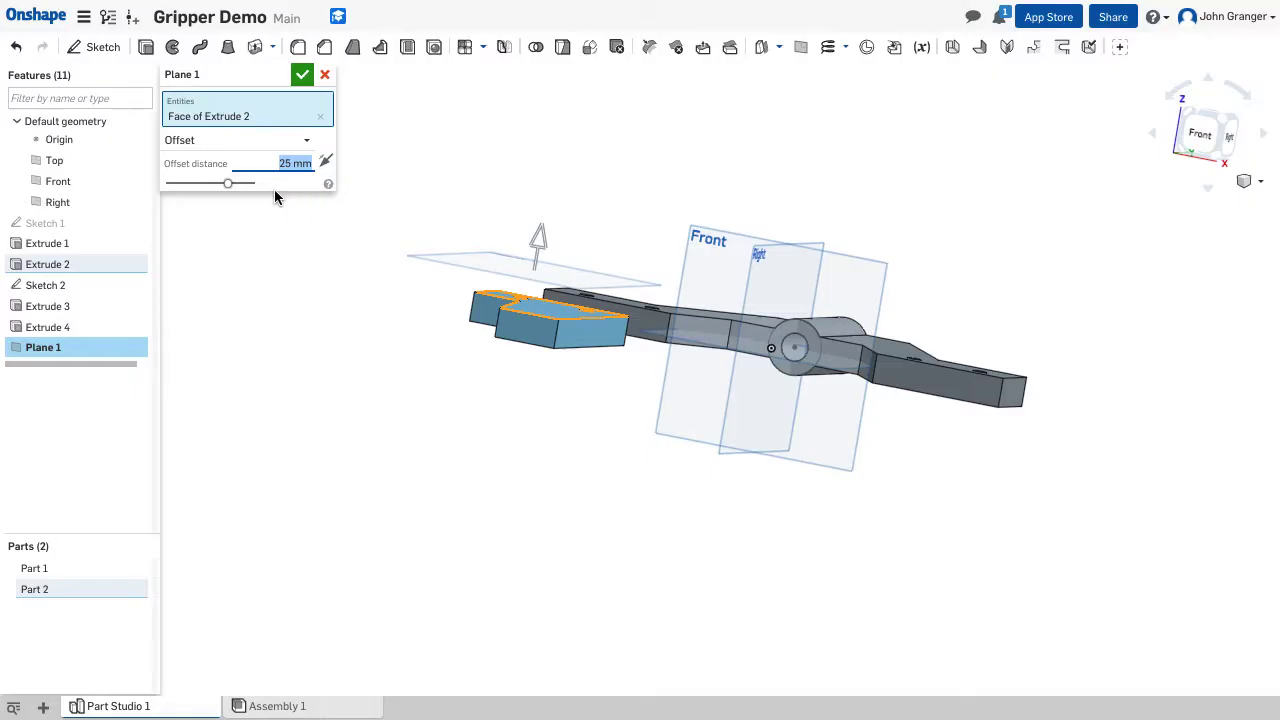
text(4.5)
key(Return)
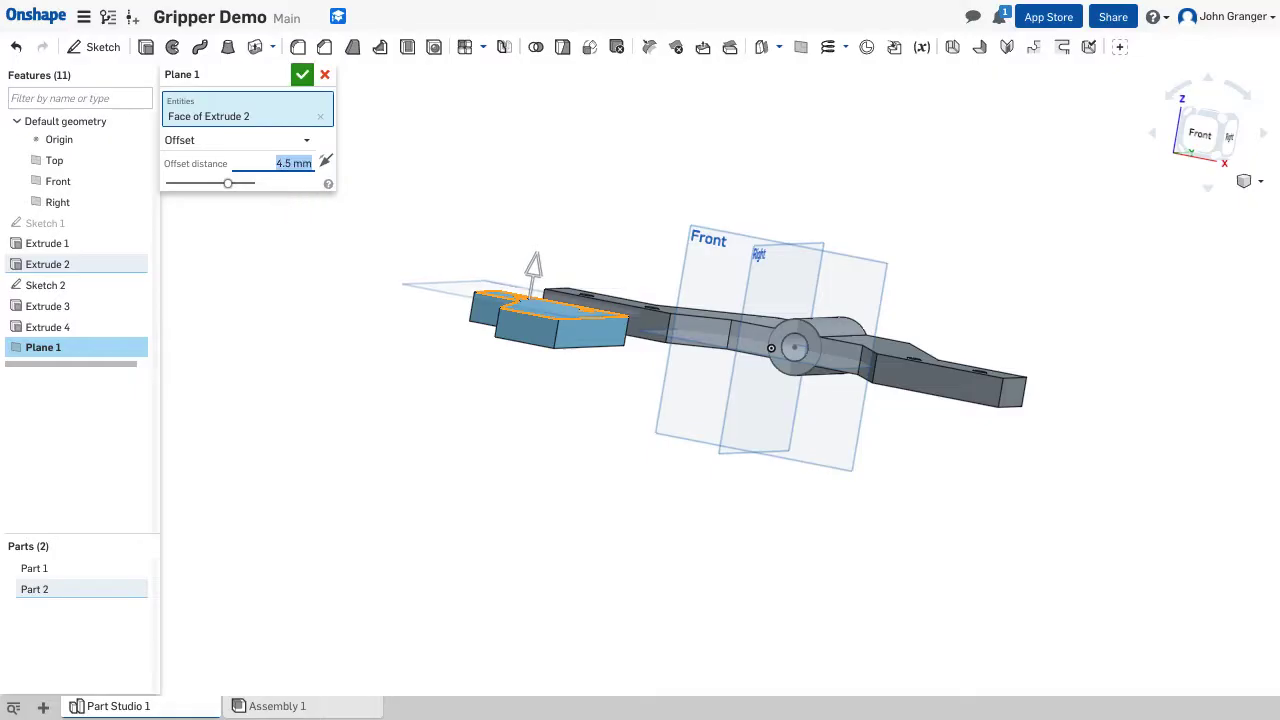
right_drag(318, 243, 257, 308)
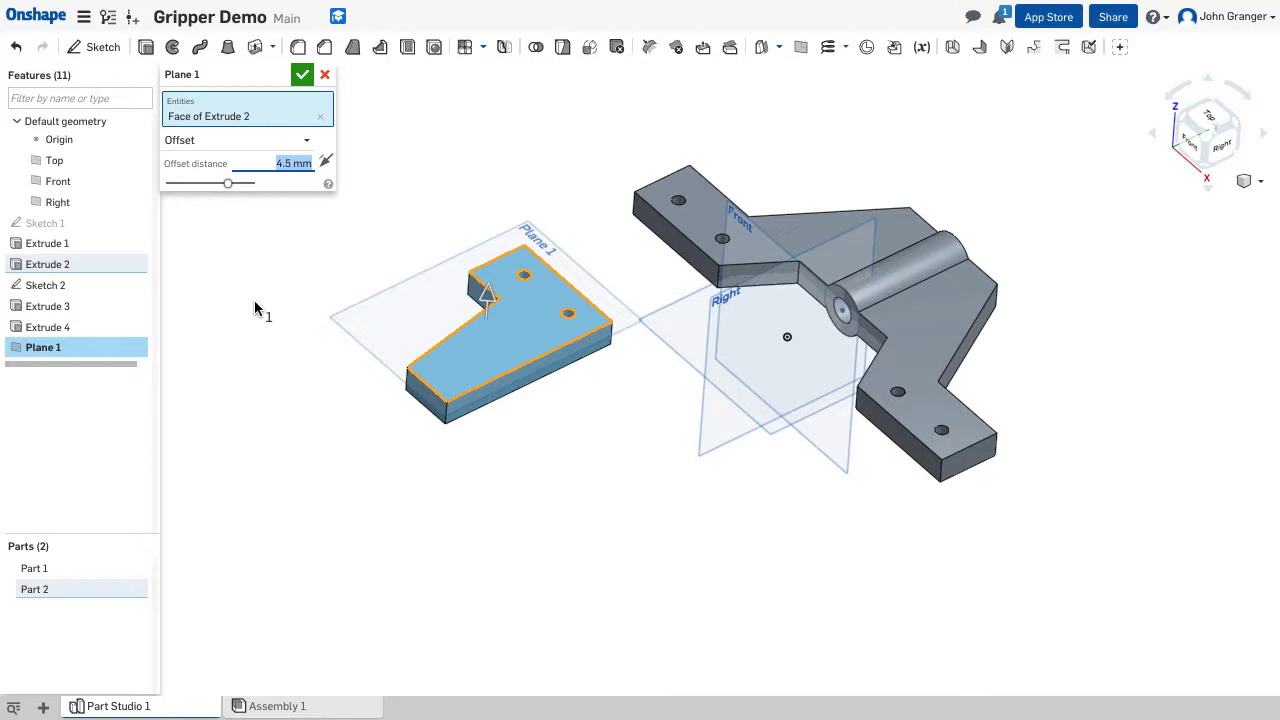
click(302, 74)
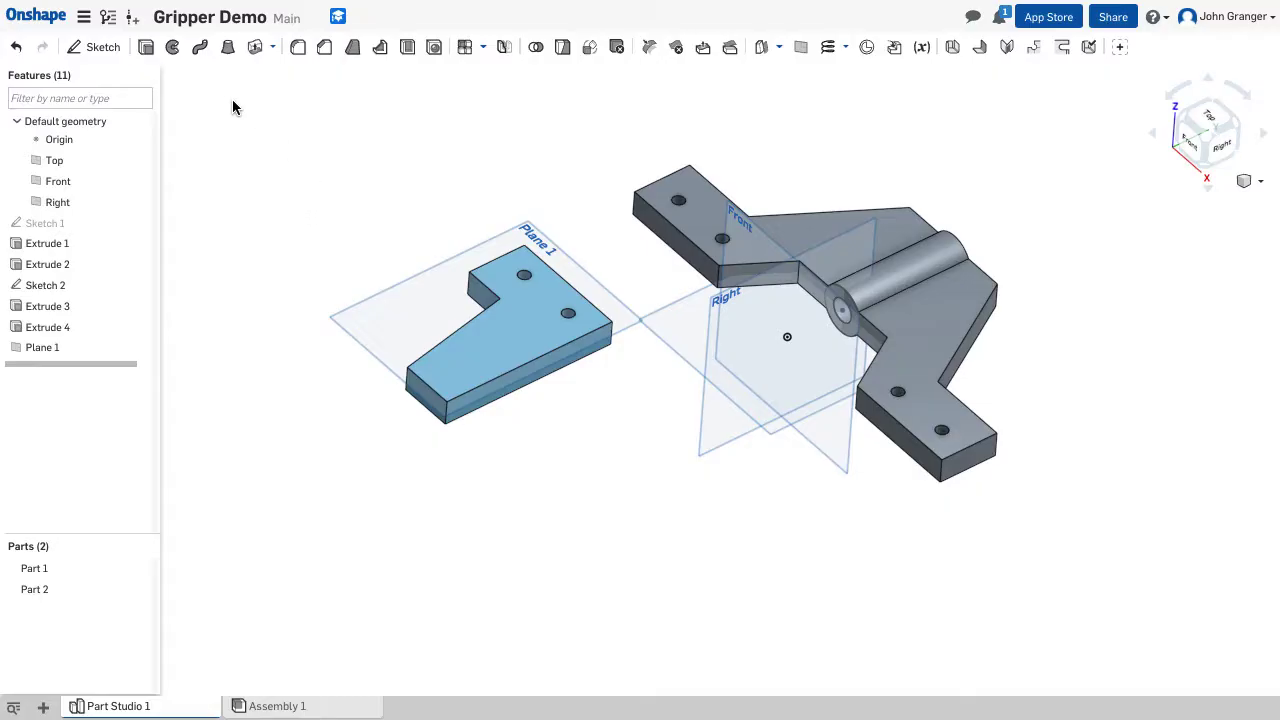
- Start a sketch on Plane 1 and view it straight on
click(103, 47)
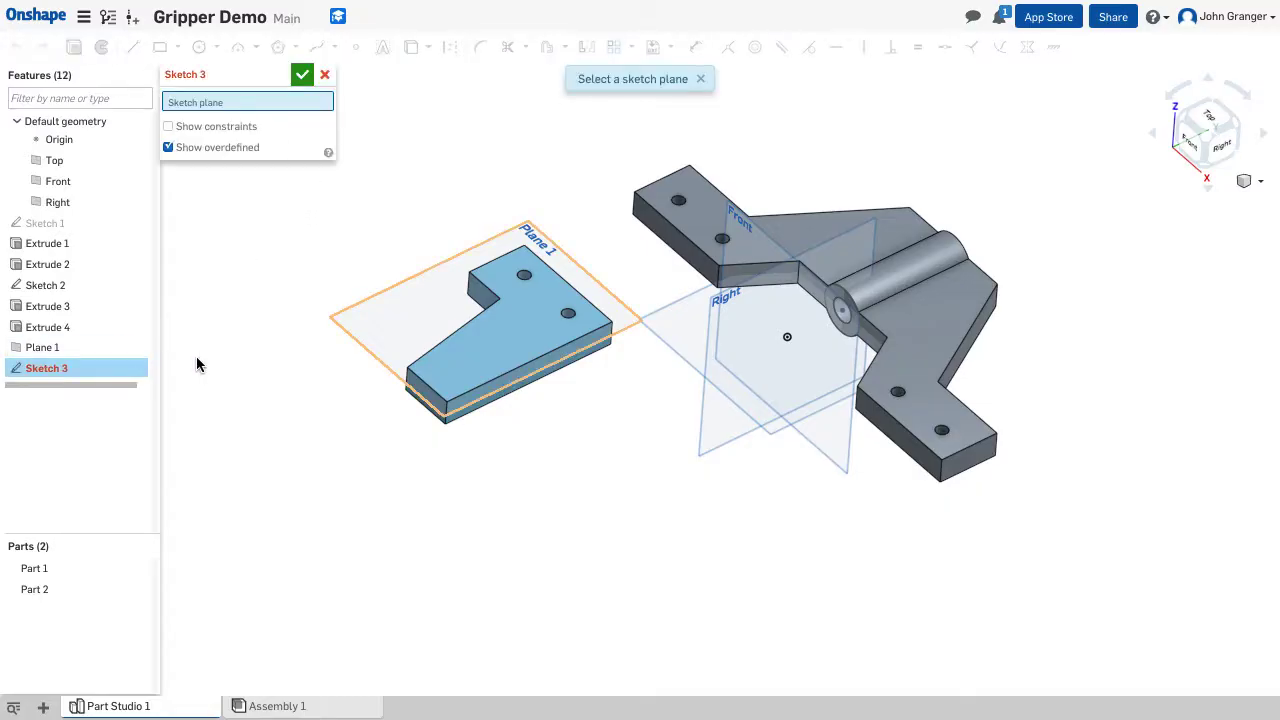
click(443, 266)
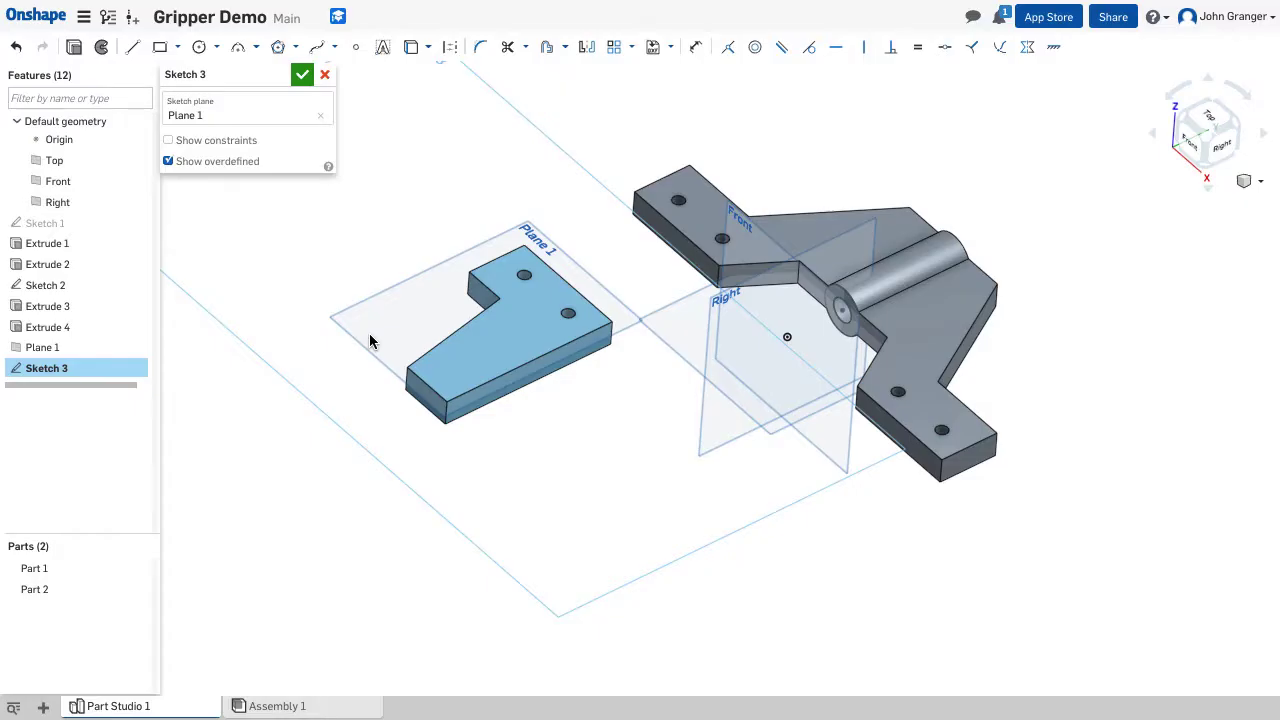
key(n)
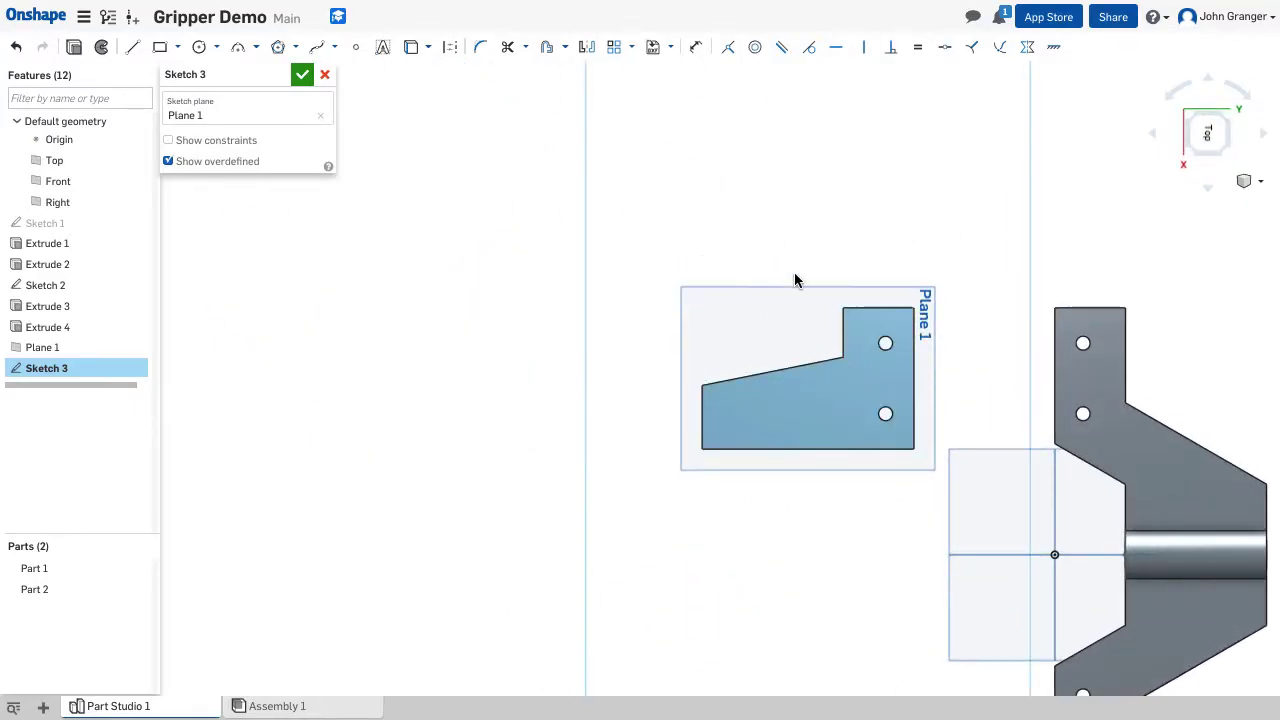
mouse_move(794, 277)
middle_down()
mouse_move(460, 264)
mouse_move(449, 257)
mouse_move(491, 177)
mouse_move(477, 126)
middle_up()
scroll(455, 263, down, 2)
scroll(455, 263, down, 1)
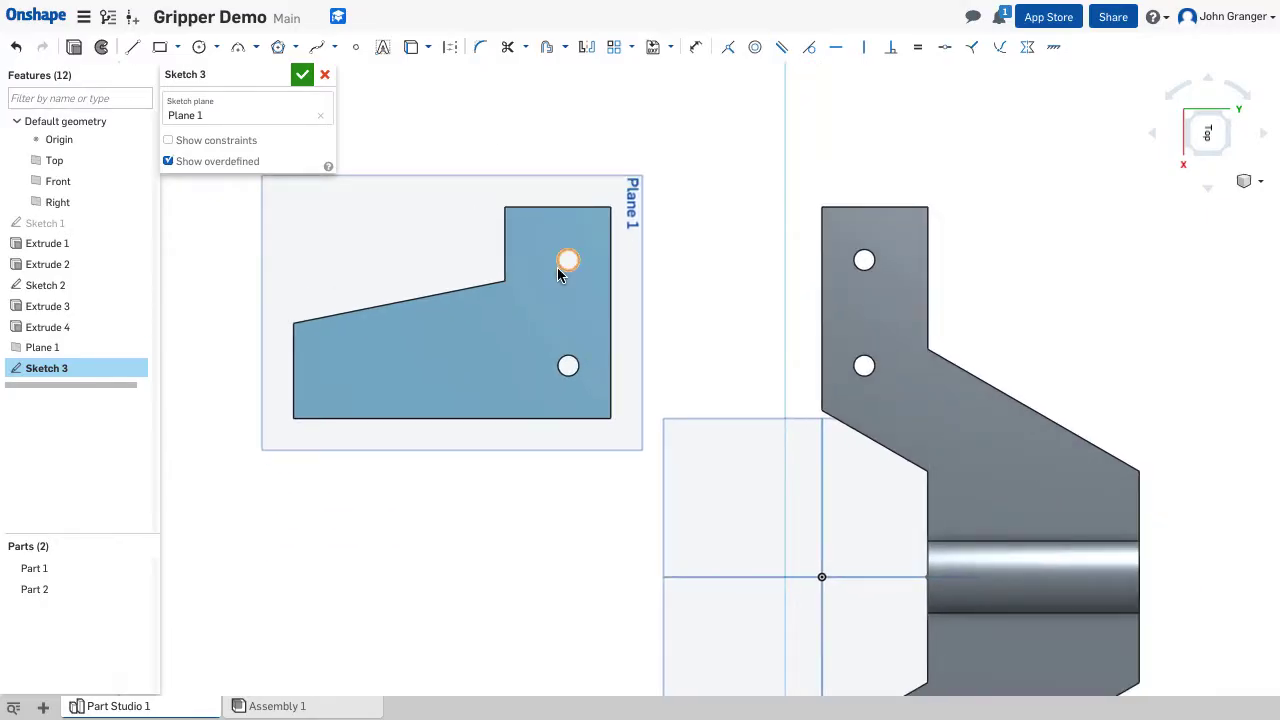
- Project the edges of the lower hole in the grey part and the lower hole in the blue part into the sketch
click(411, 47)
click(871, 372)
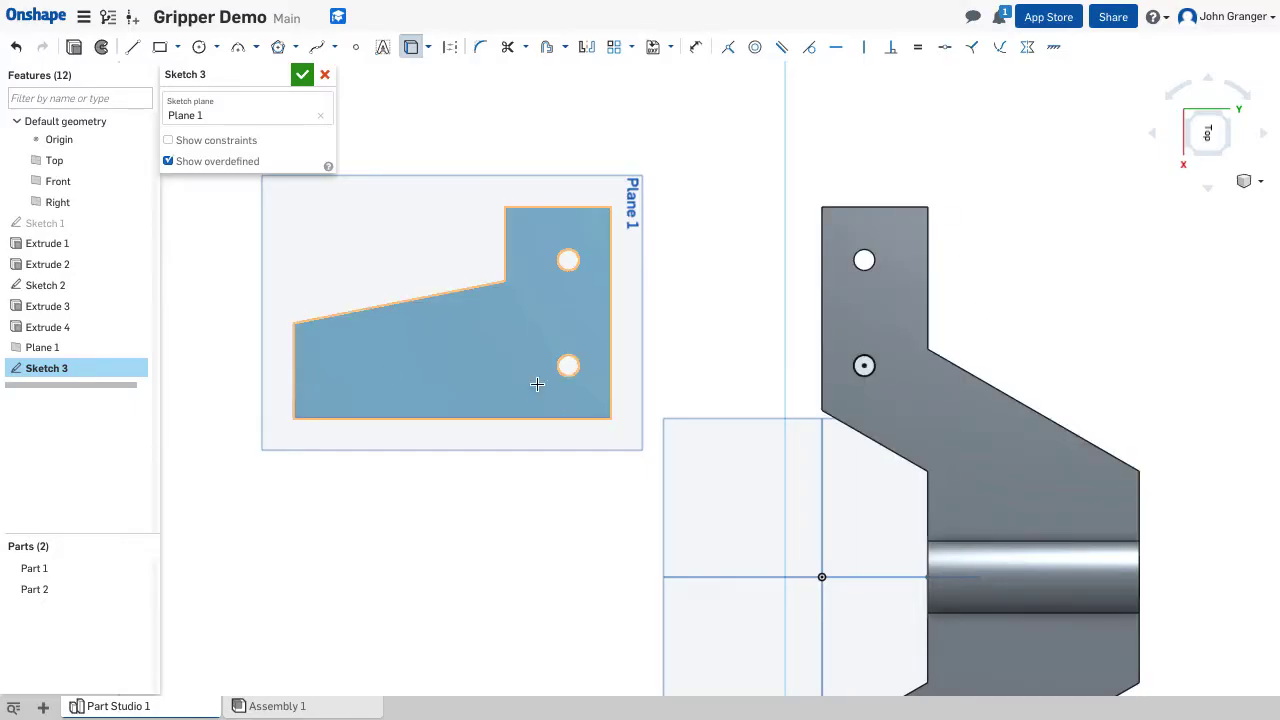
click(569, 367)
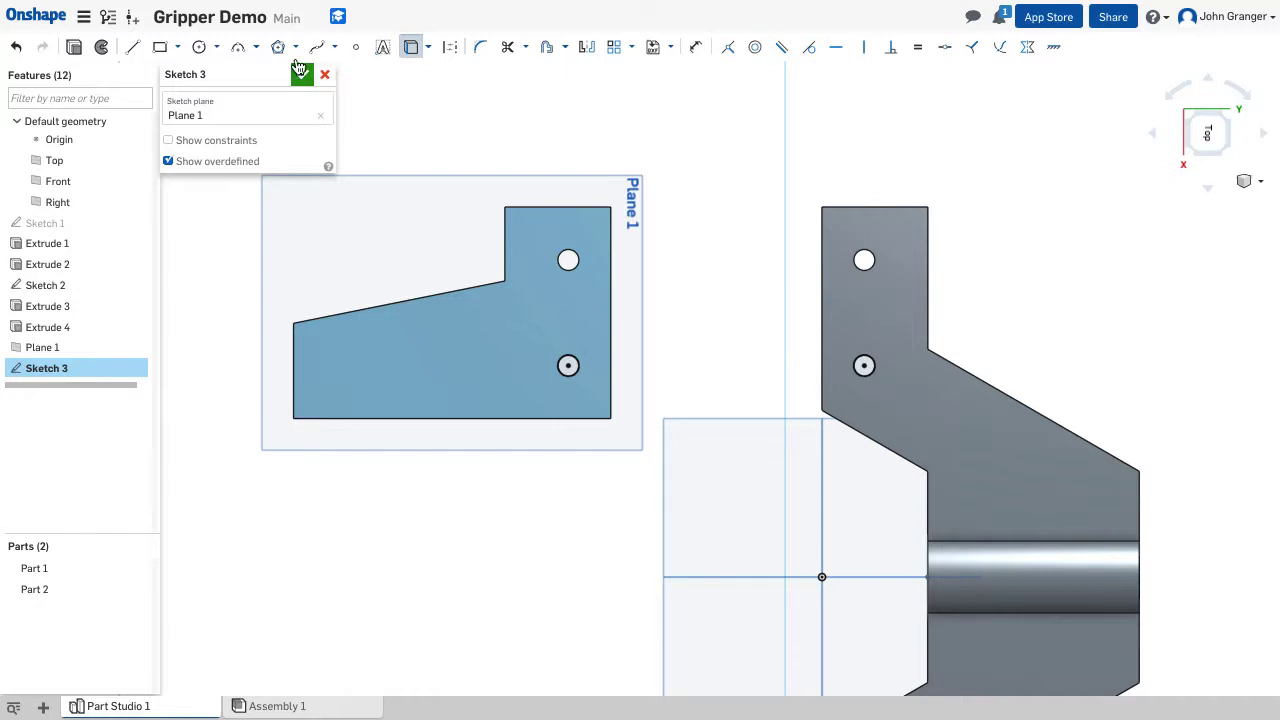
- Draw a construction line connecting the centres of the two projected holes
click(133, 48)
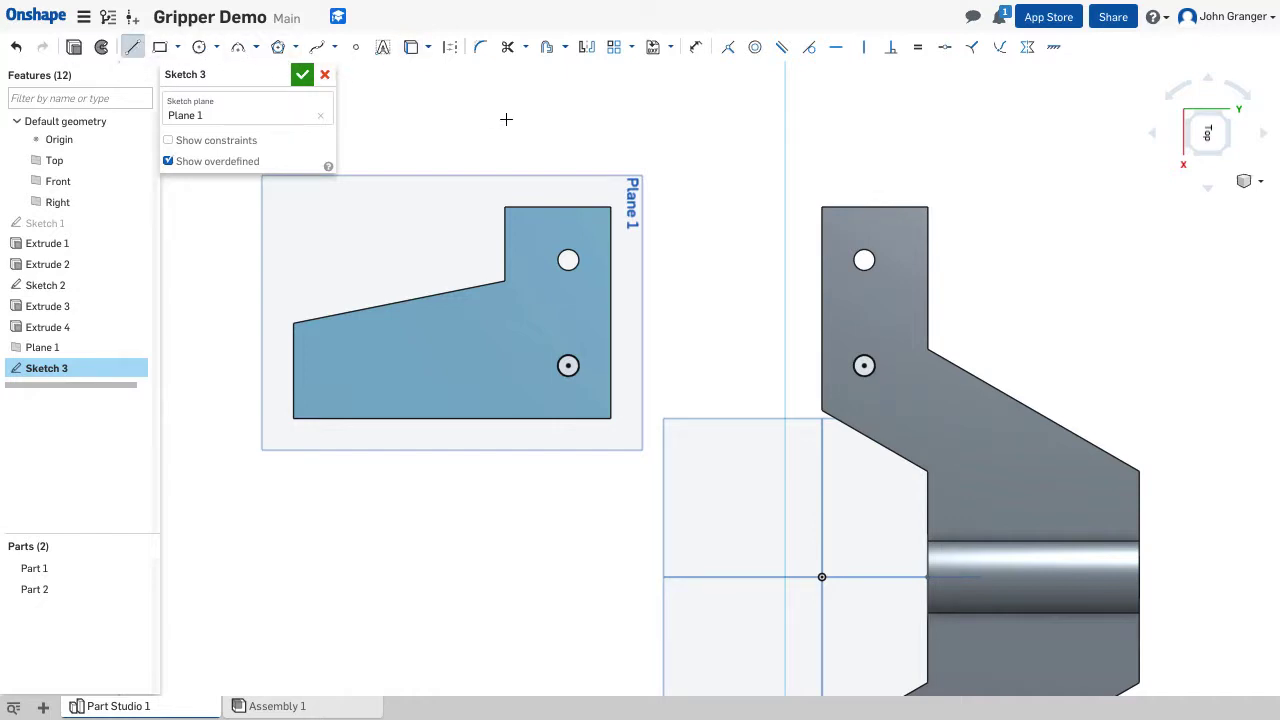
click(452, 50)
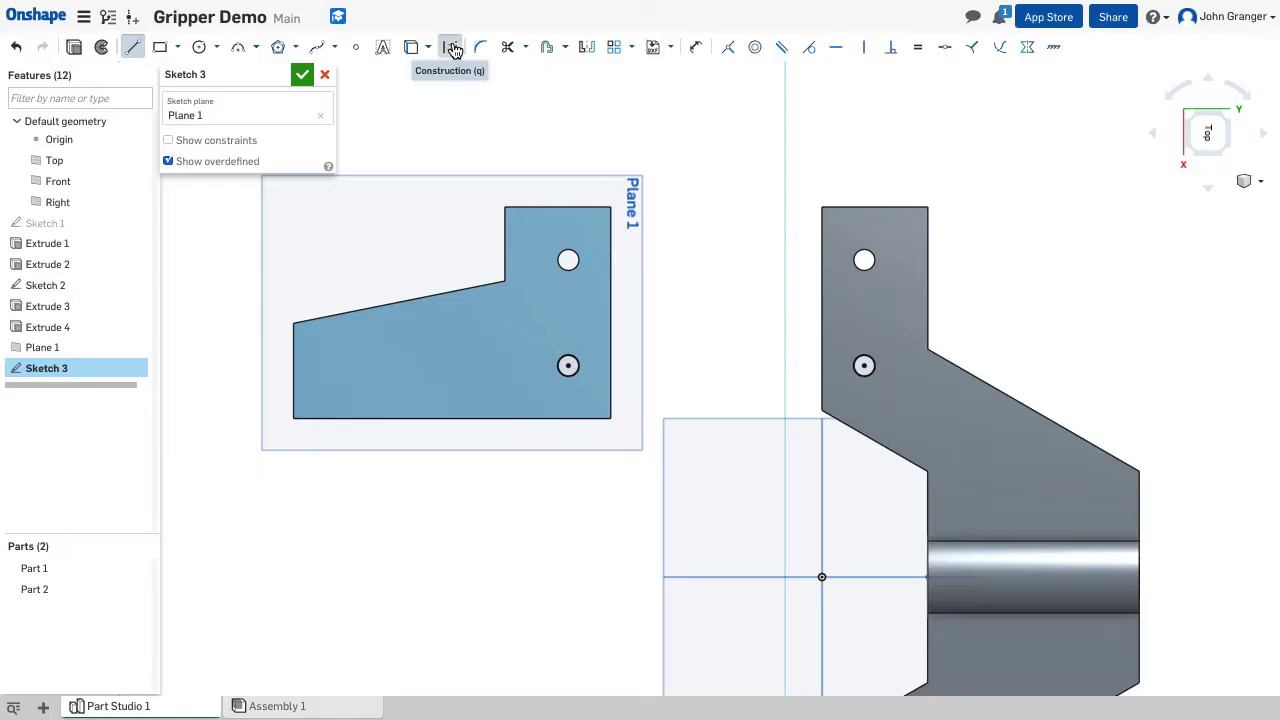
click(568, 365)
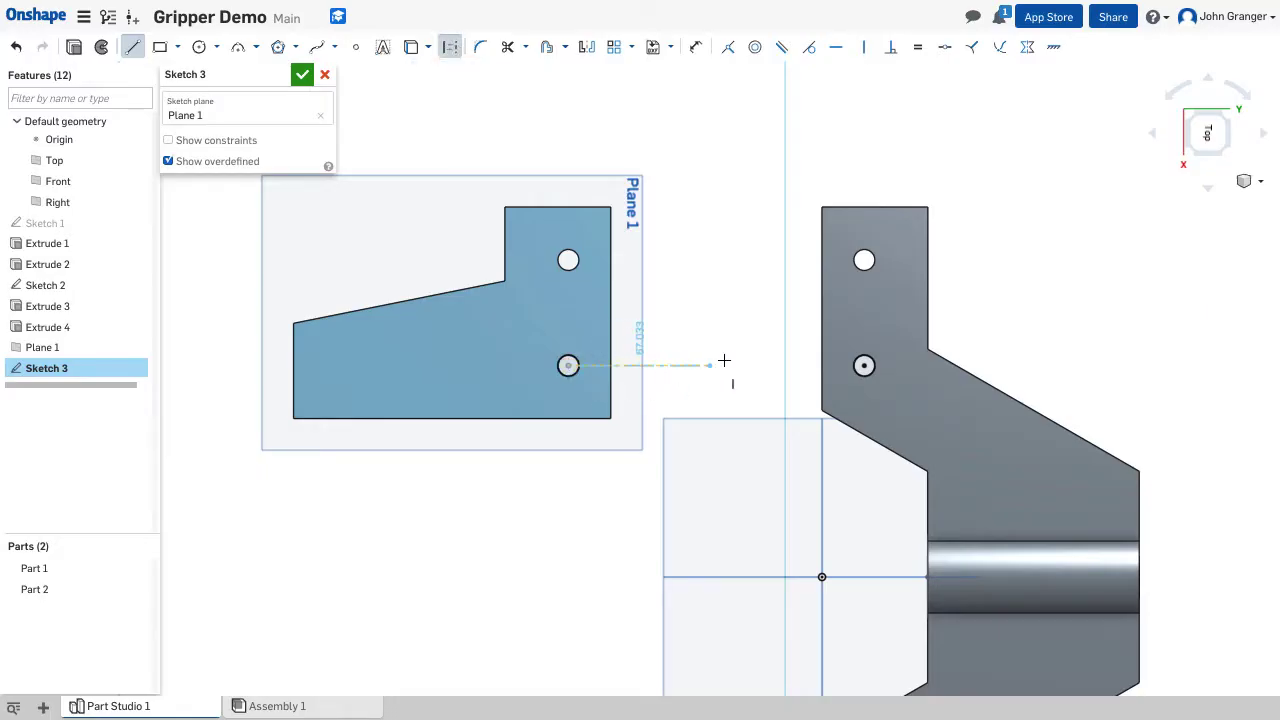
click(864, 365)
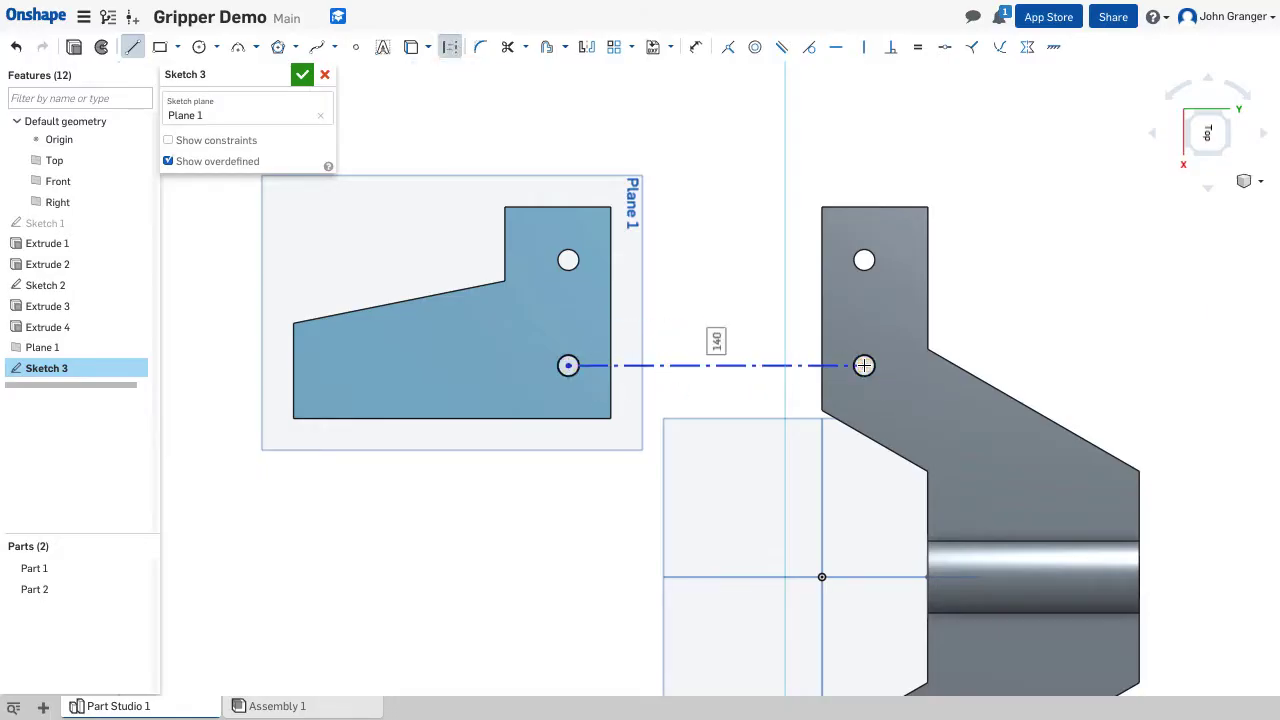
key(Escape)
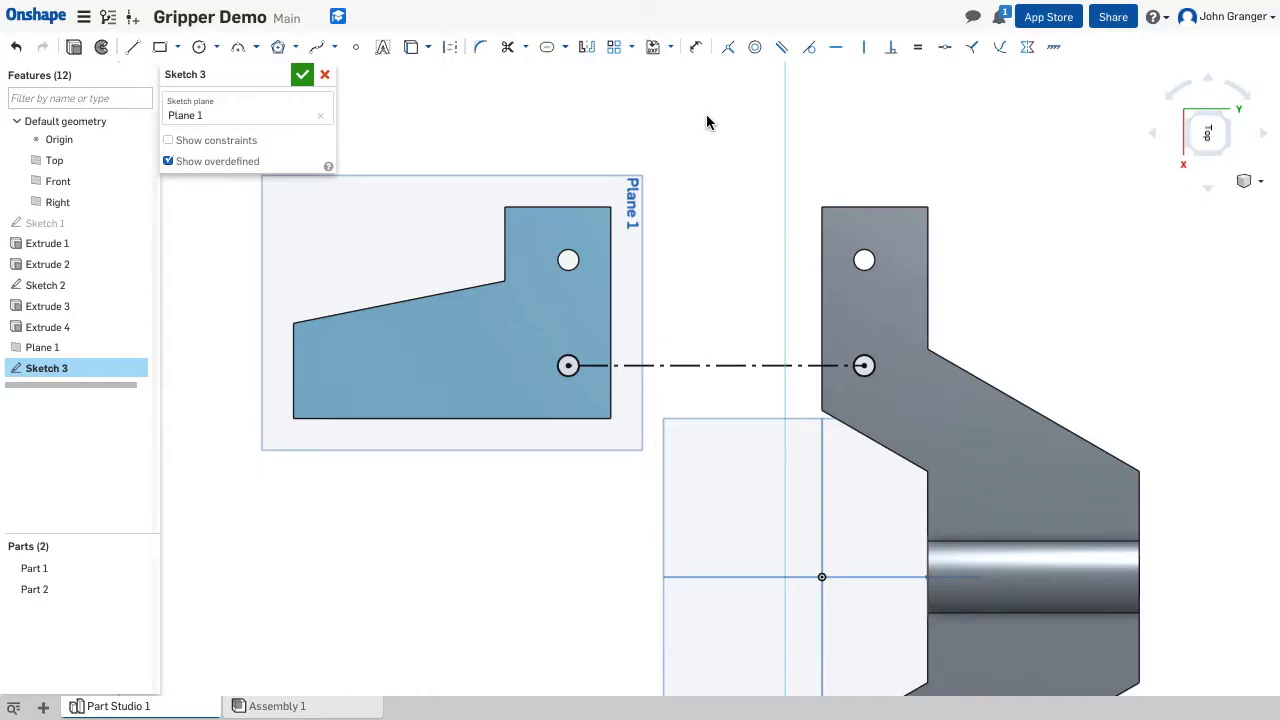
- Create a 20 mm wide slot around the construction line and move its diameter dimension clear of the geometry
click(562, 48)
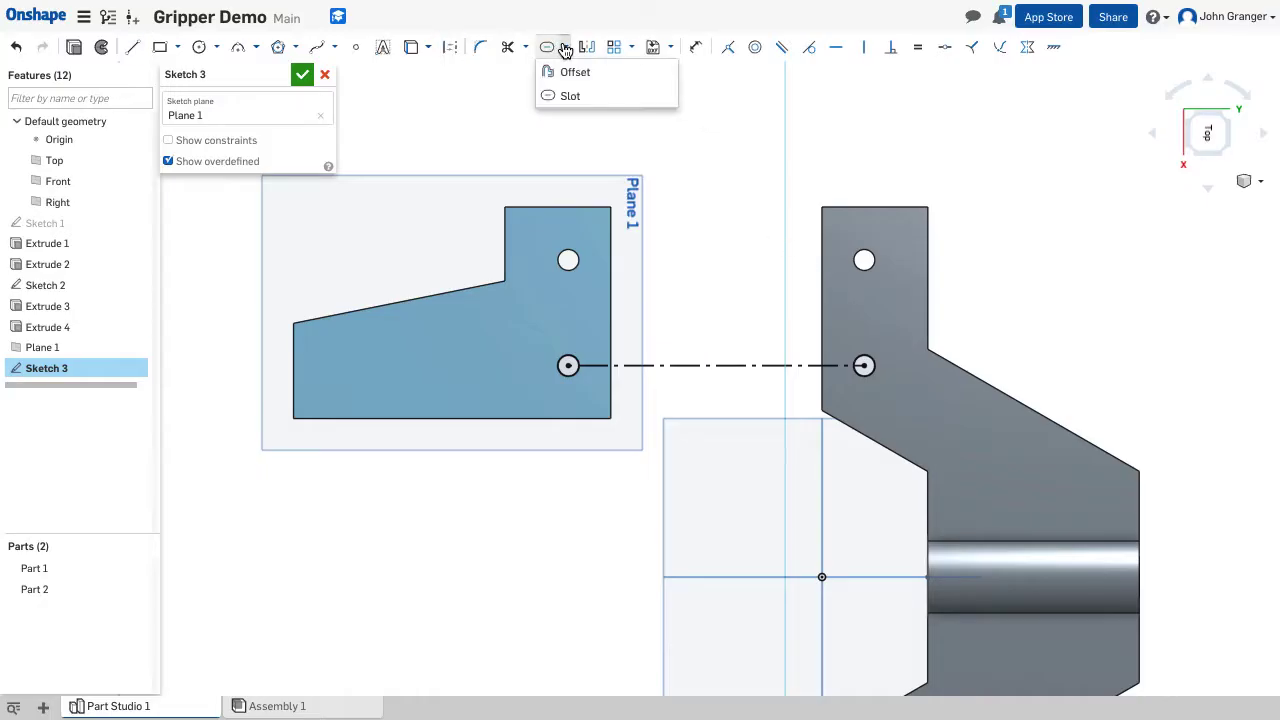
click(565, 96)
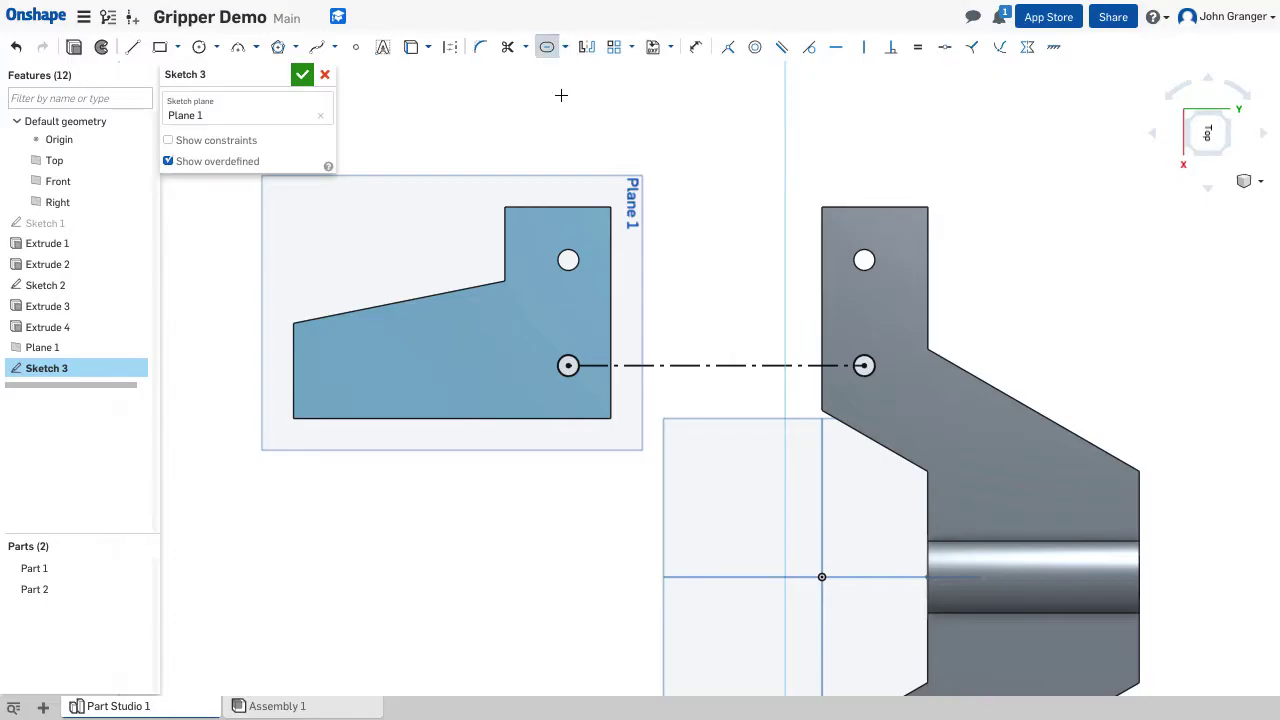
click(710, 366)
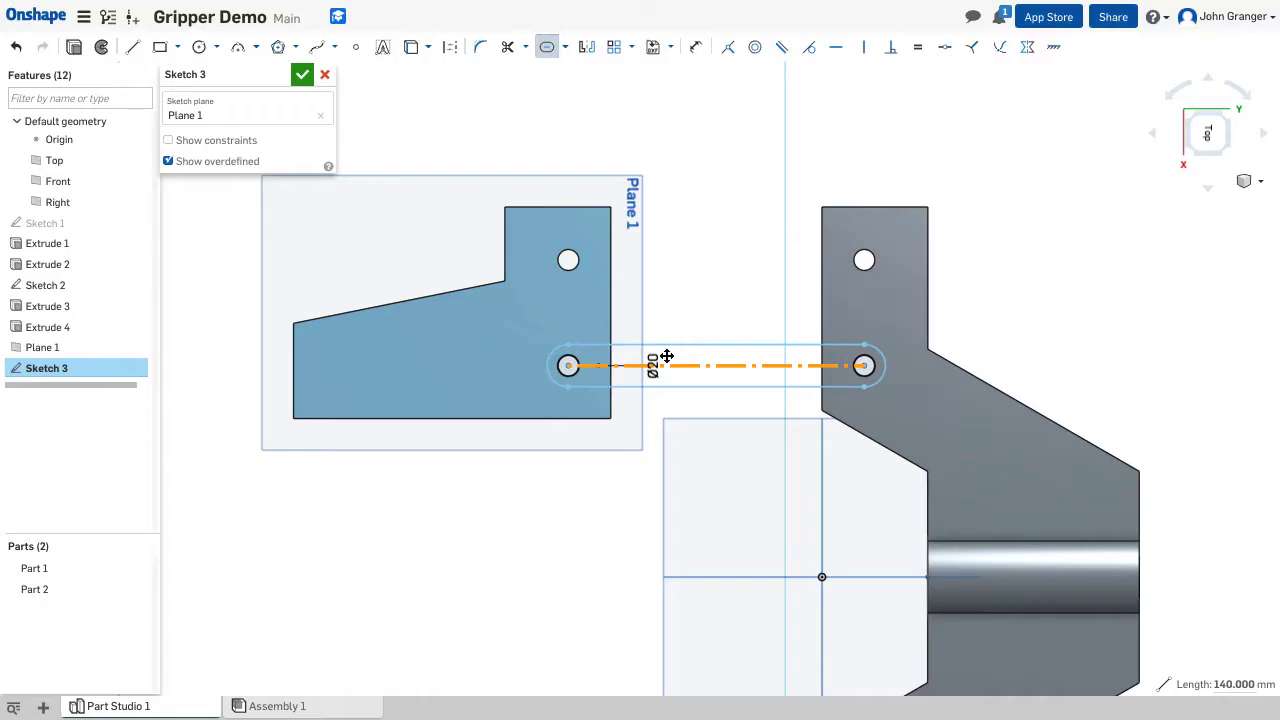
drag(652, 366, 530, 297)
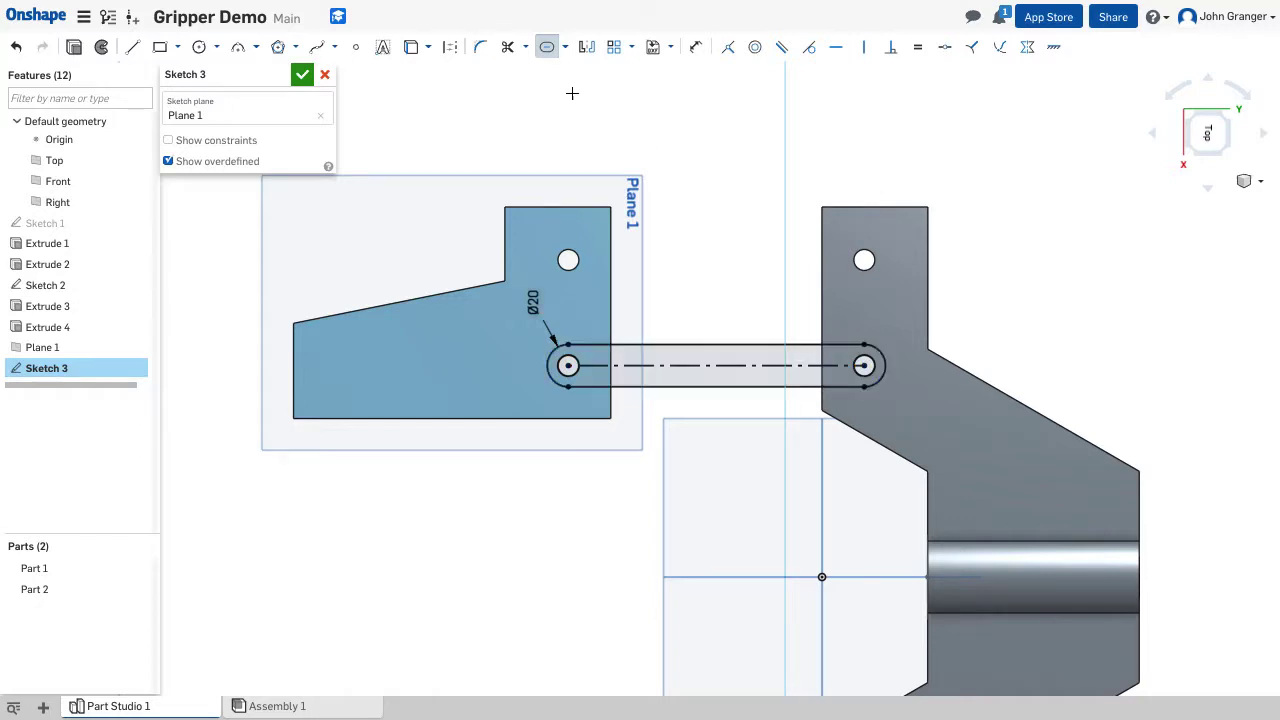
- Draw a 20 mm circle centred on the construction line's midpoint and tangent to the slot's straight edge
click(199, 48)
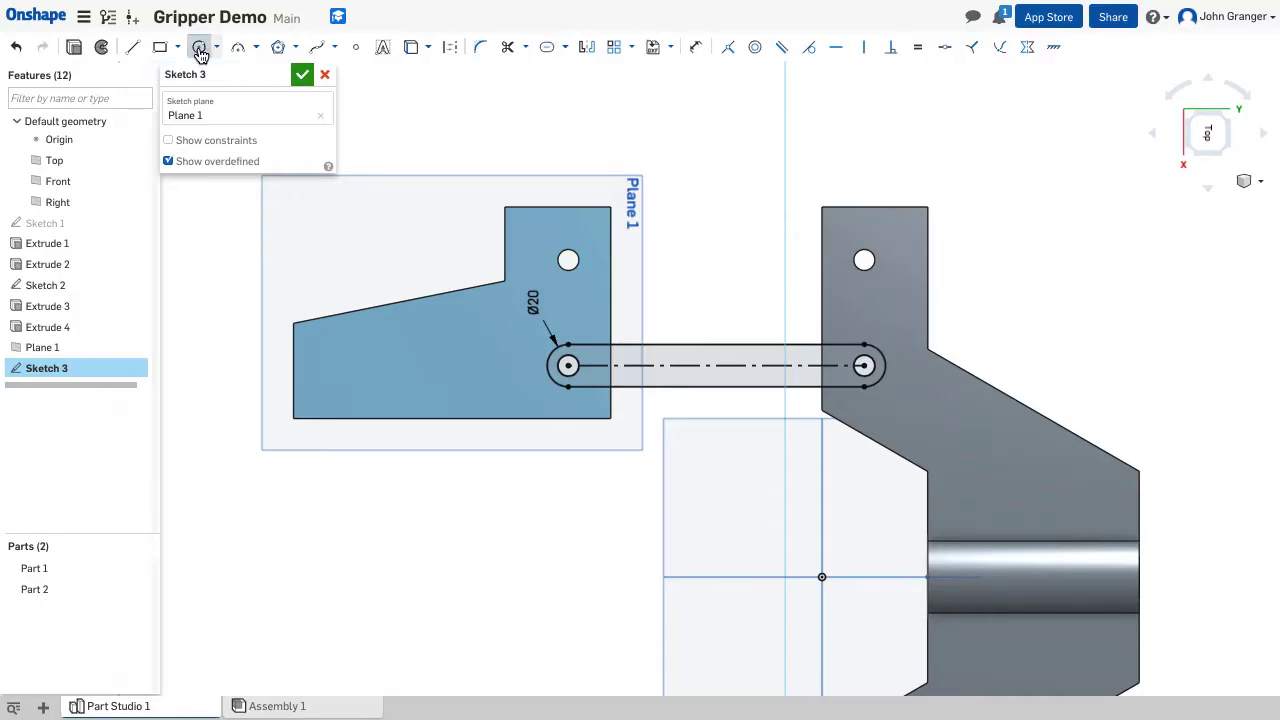
click(715, 366)
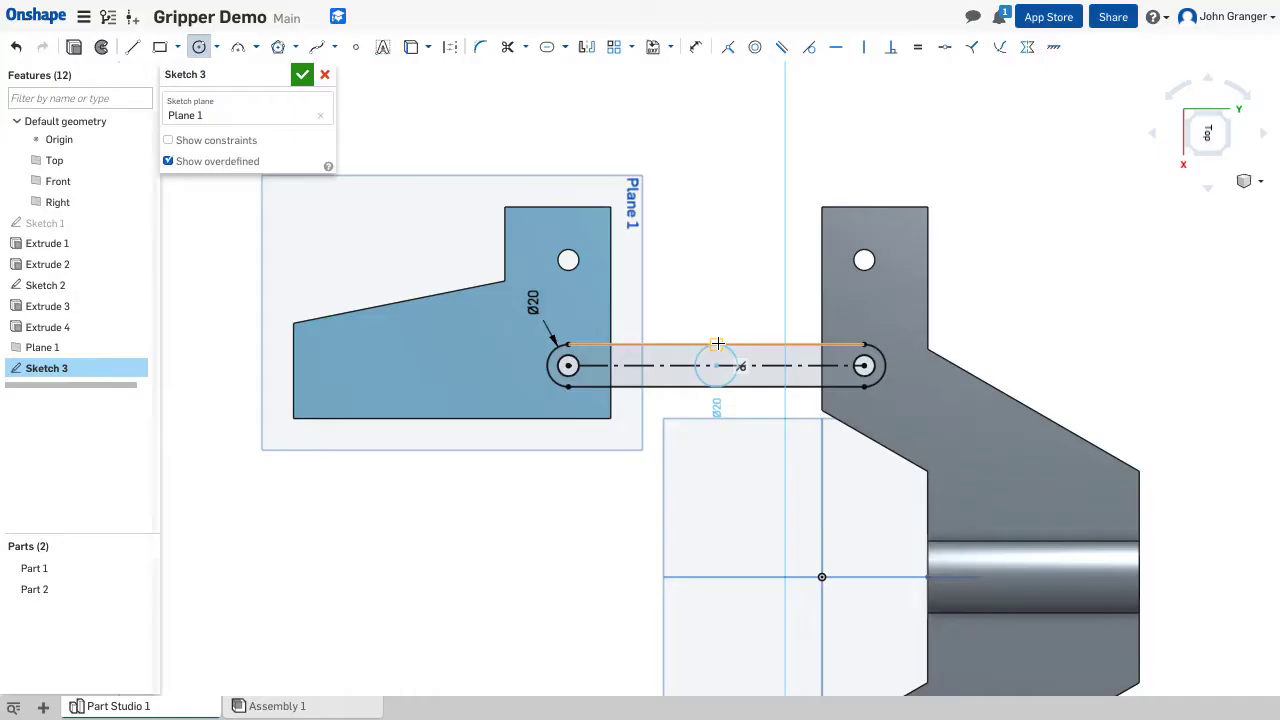
click(717, 343)
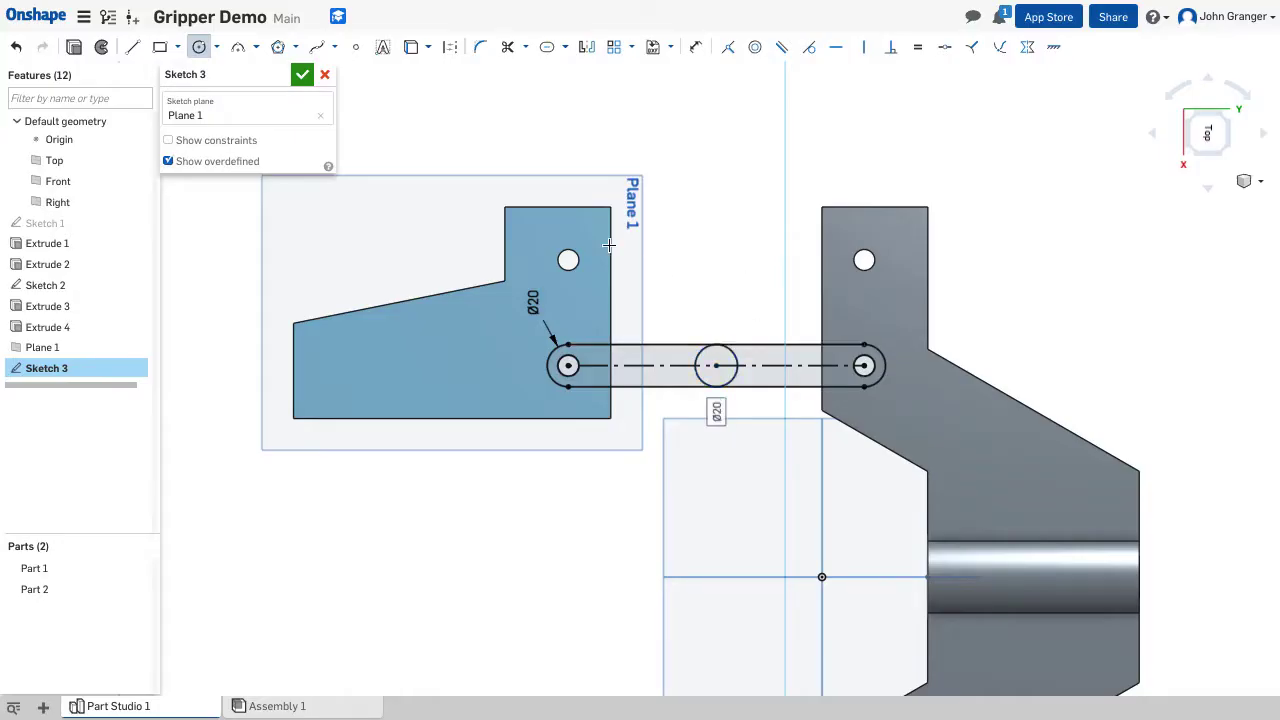
- Draw a concentric circle about 10.8 mm in diameter inside the middle circle and constrain it equal to the grey part's projected hole
click(717, 365)
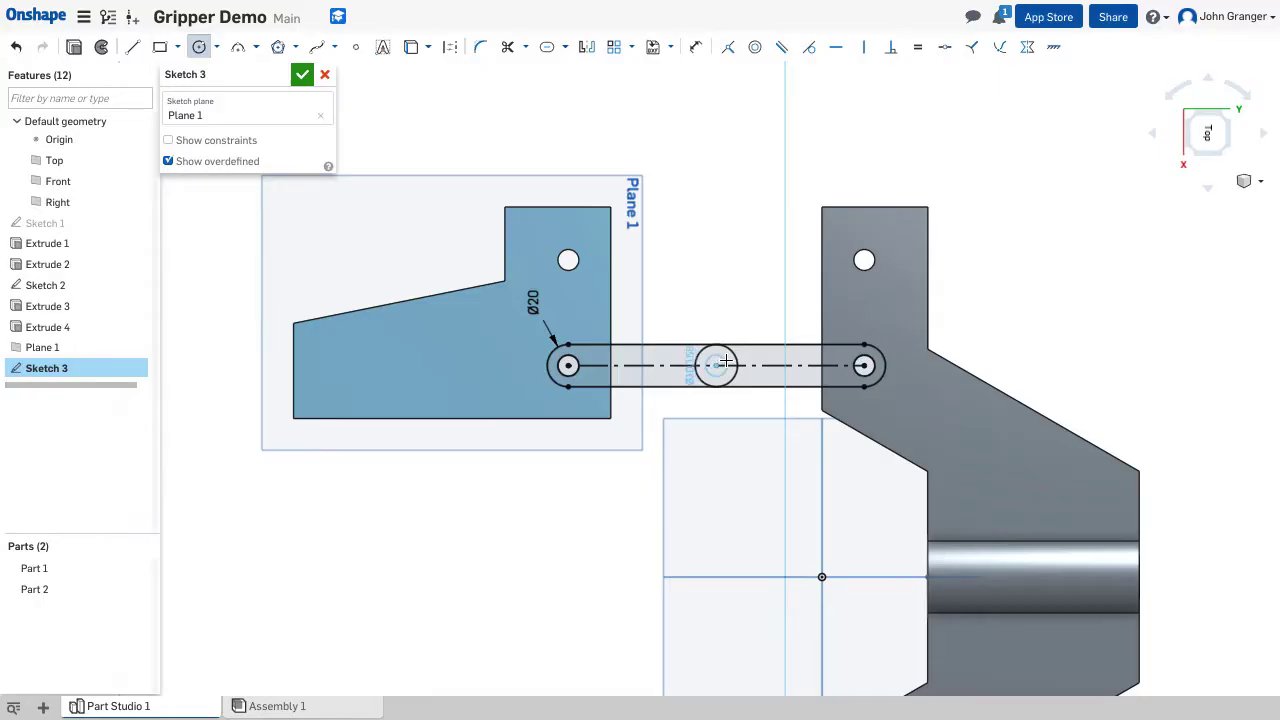
click(728, 365)
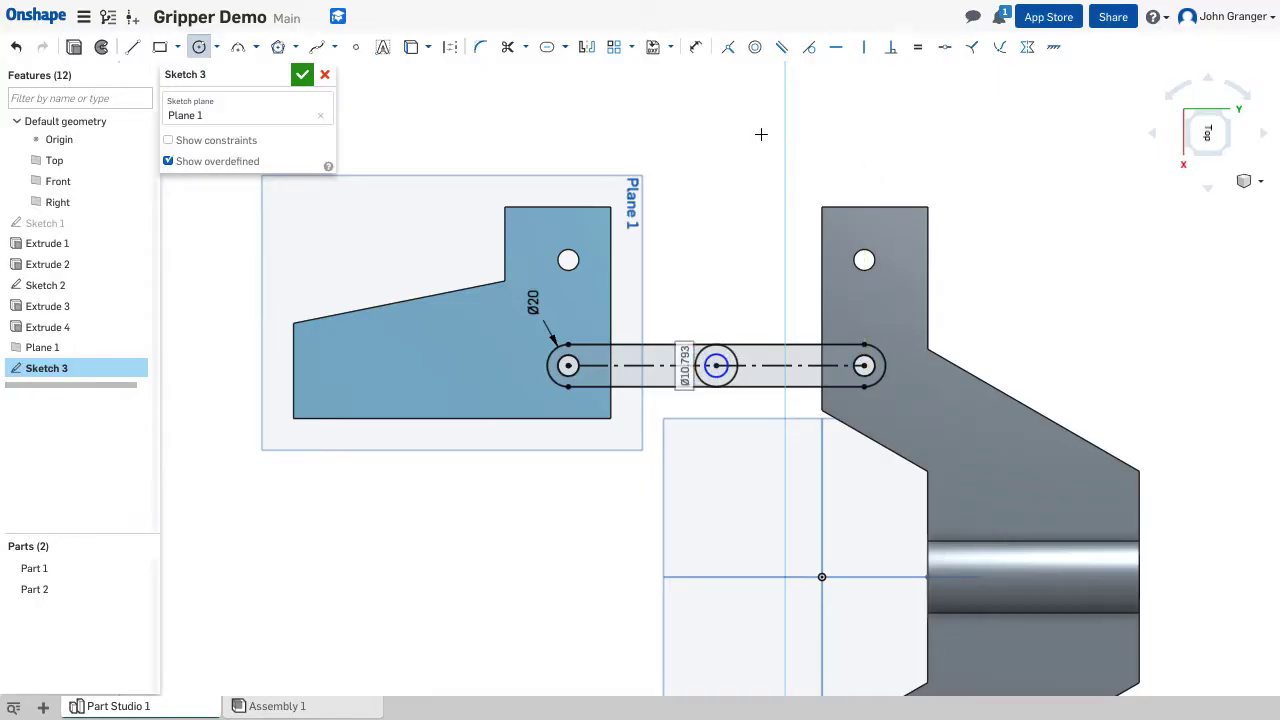
click(919, 52)
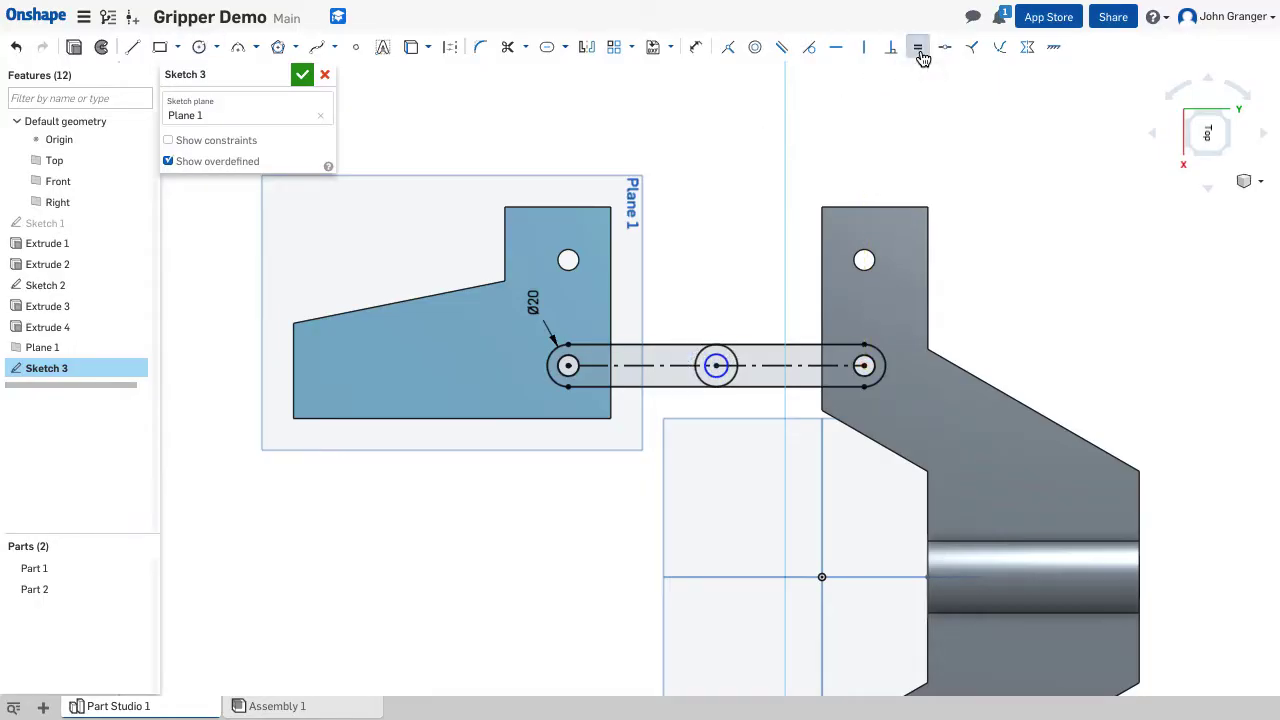
click(864, 366)
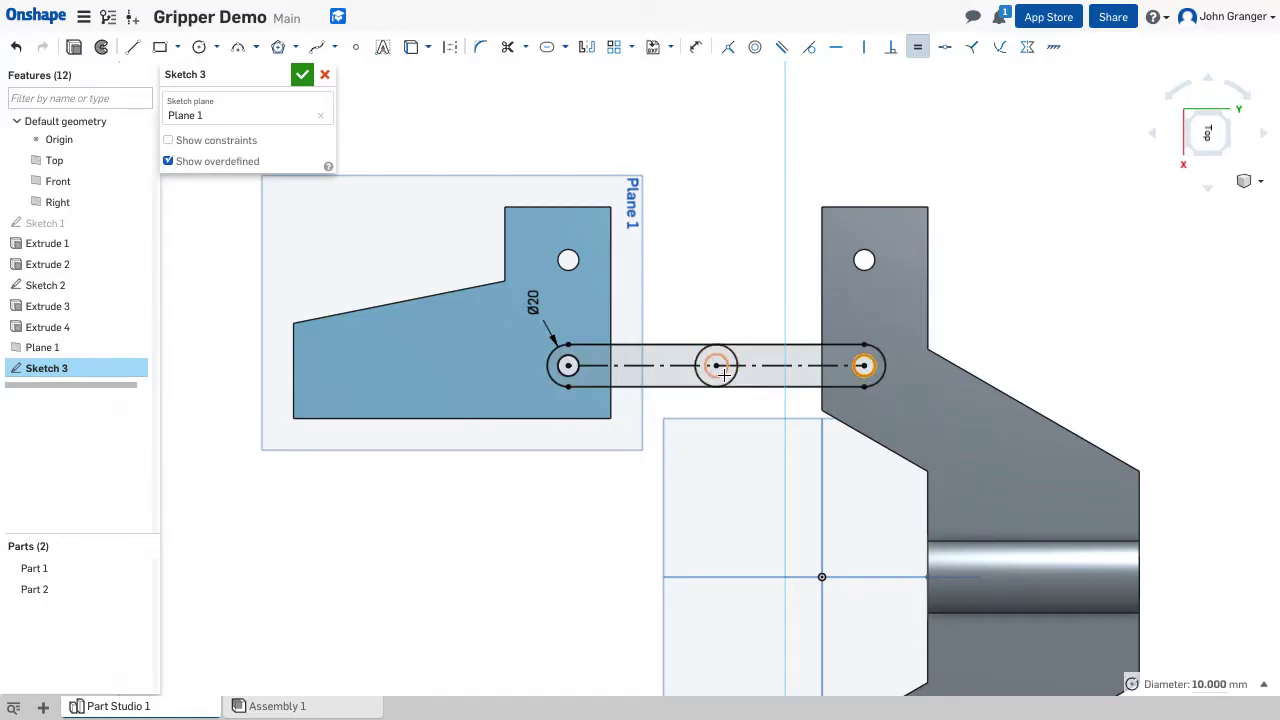
click(727, 375)
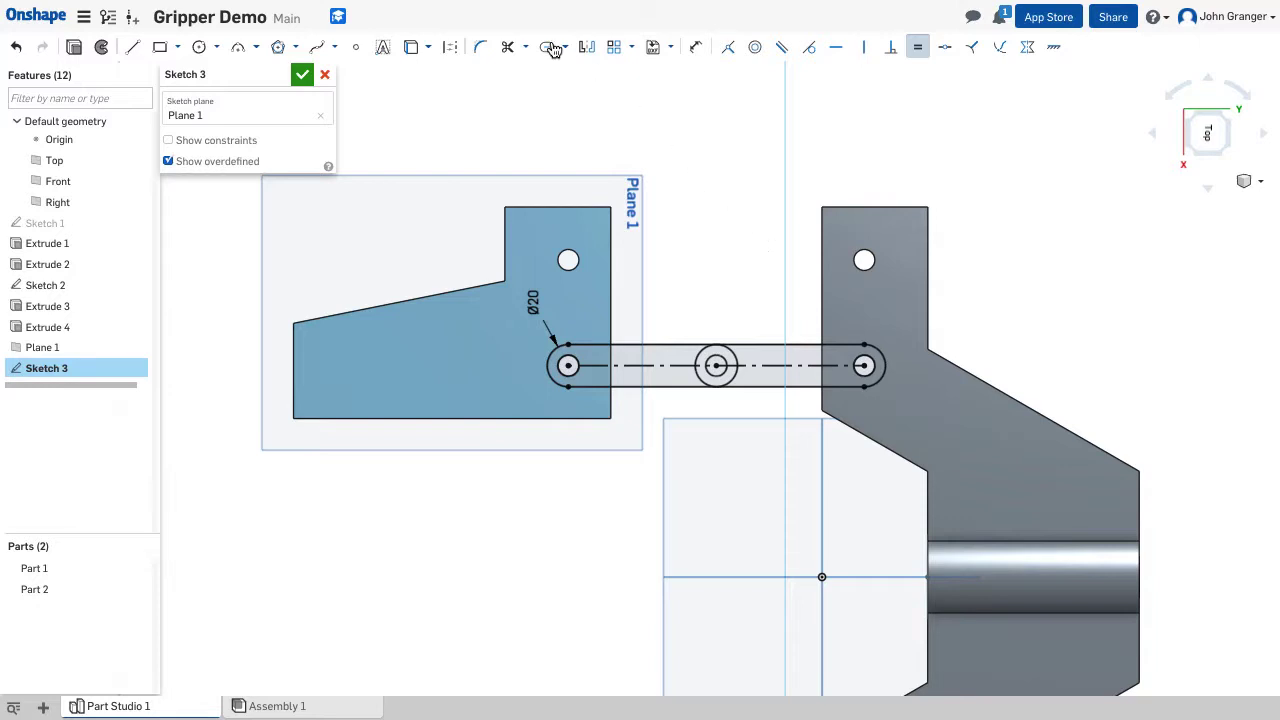
- Draw a 20 mm circle around each projected hole centre at both ends of the slot
click(199, 47)
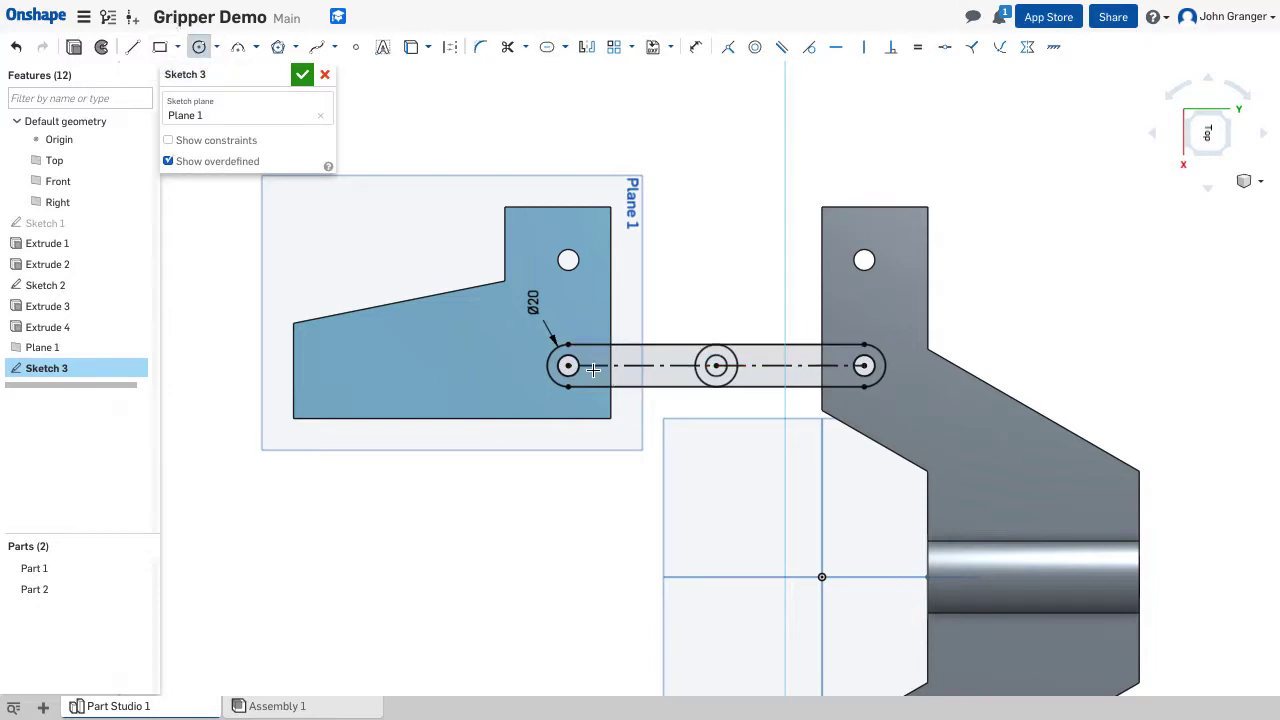
click(568, 365)
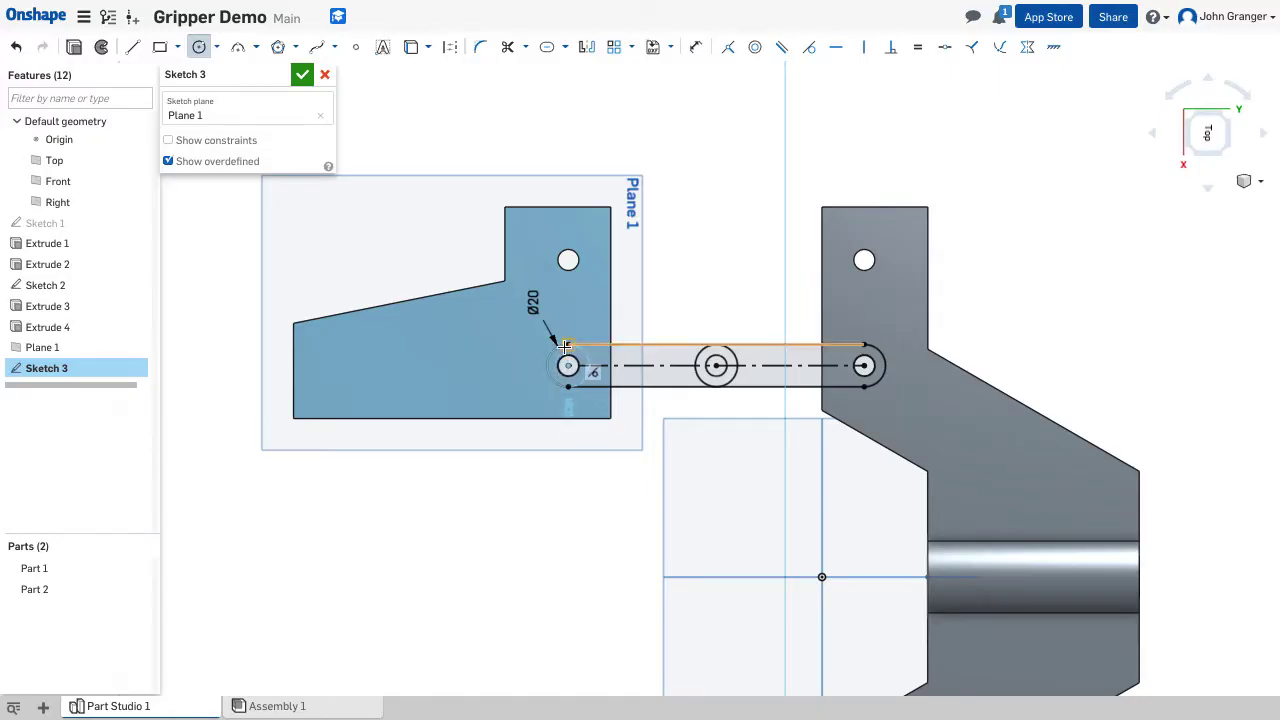
click(590, 368)
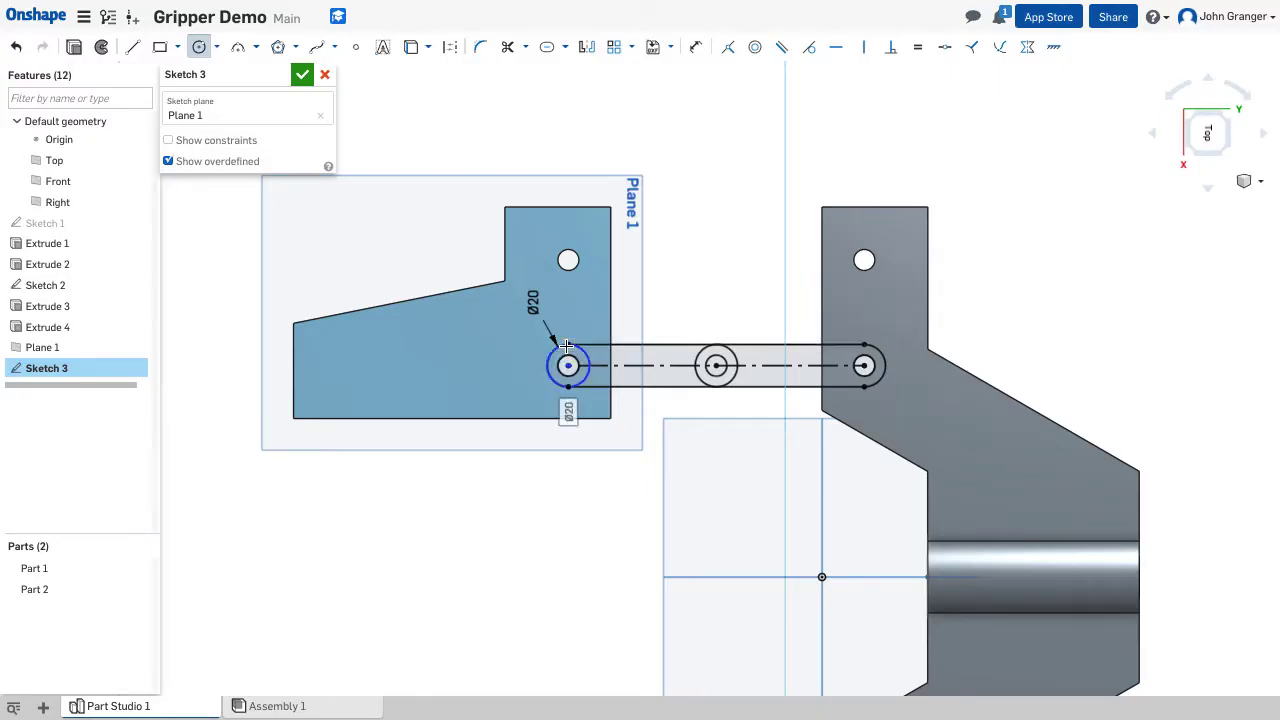
click(864, 365)
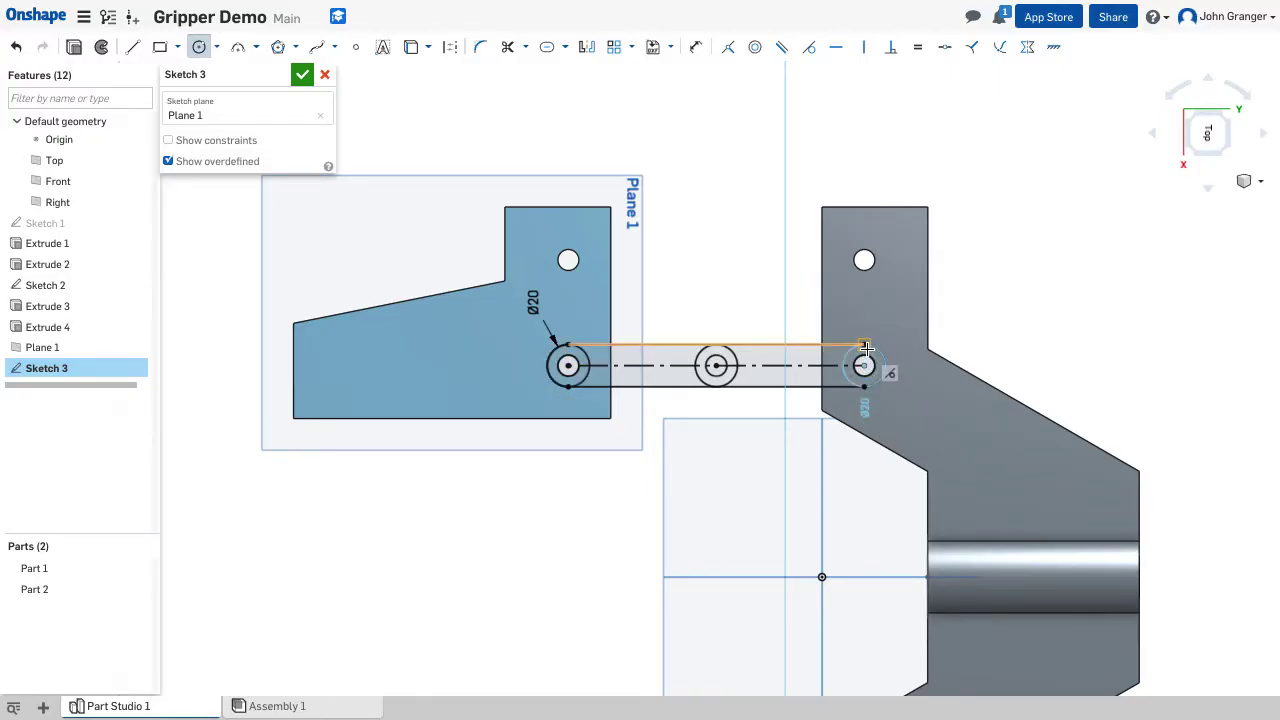
click(887, 372)
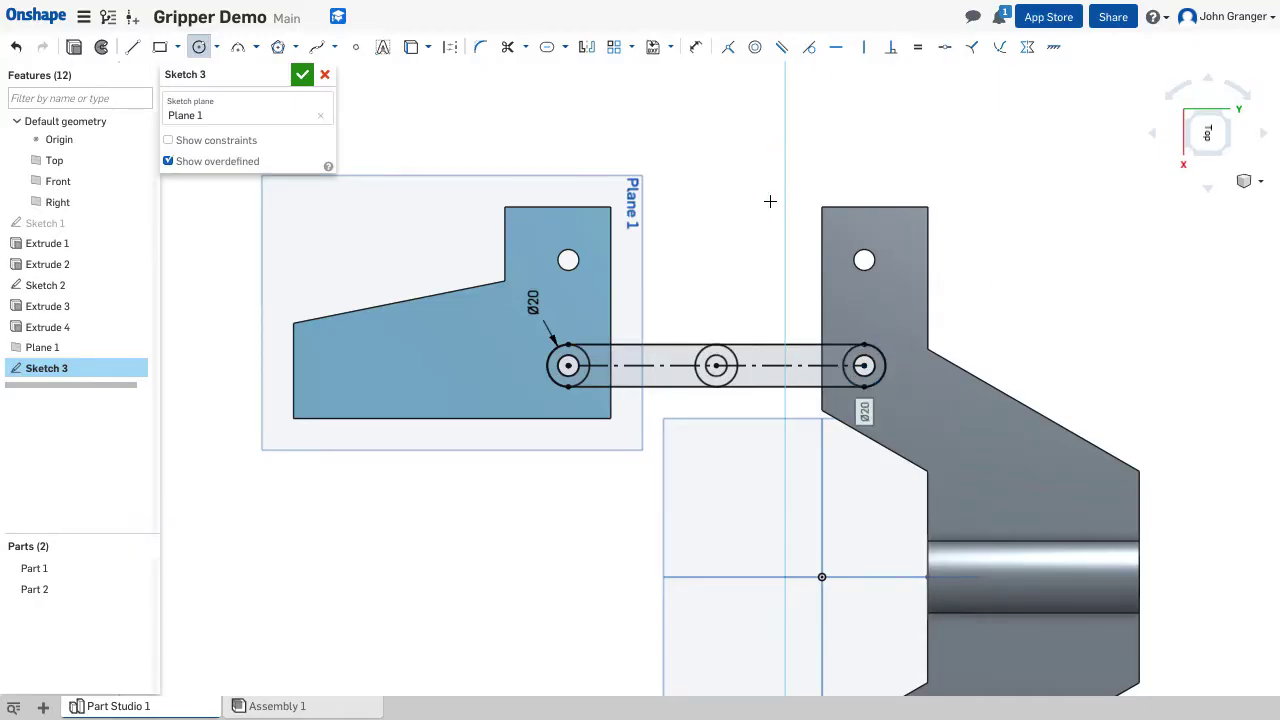
- Finish the link sketch and start a solid extrusion of its two bar sections and three rings, leaving out the pivot holes
mouse_move(766, 200)
right_down()
mouse_move(760, 149)
mouse_move(735, 158)
right_up()
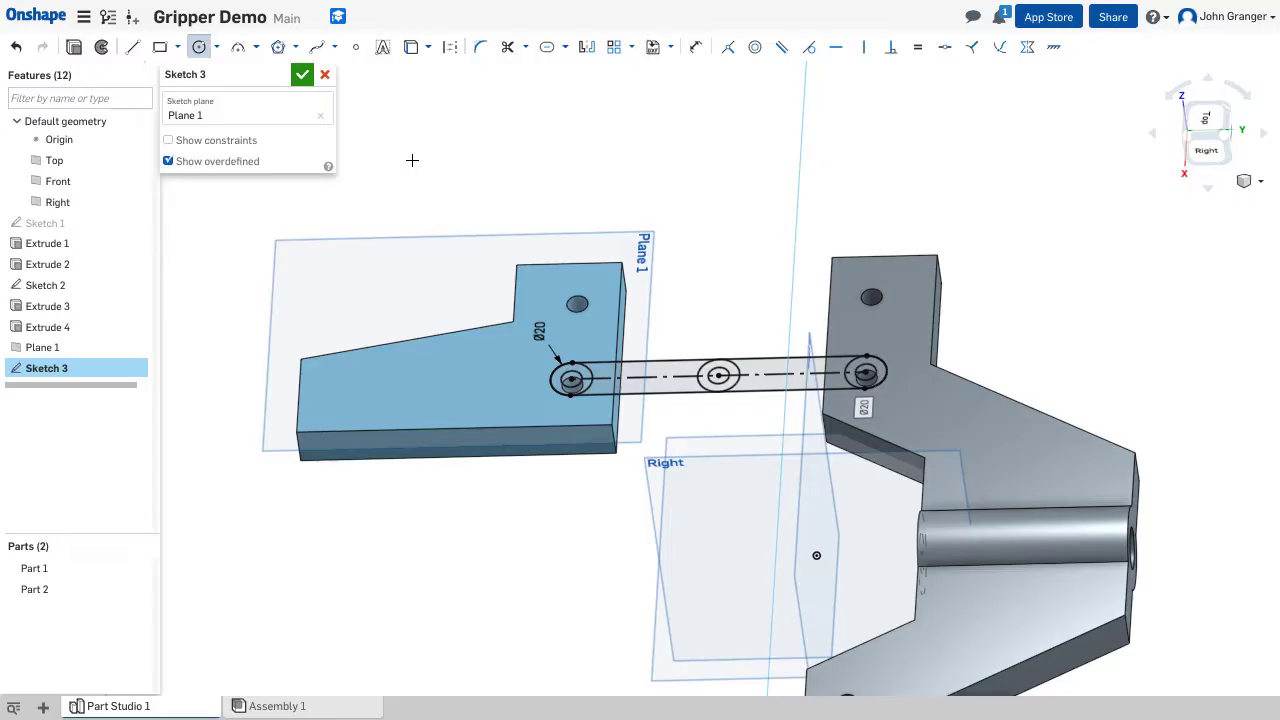
click(303, 76)
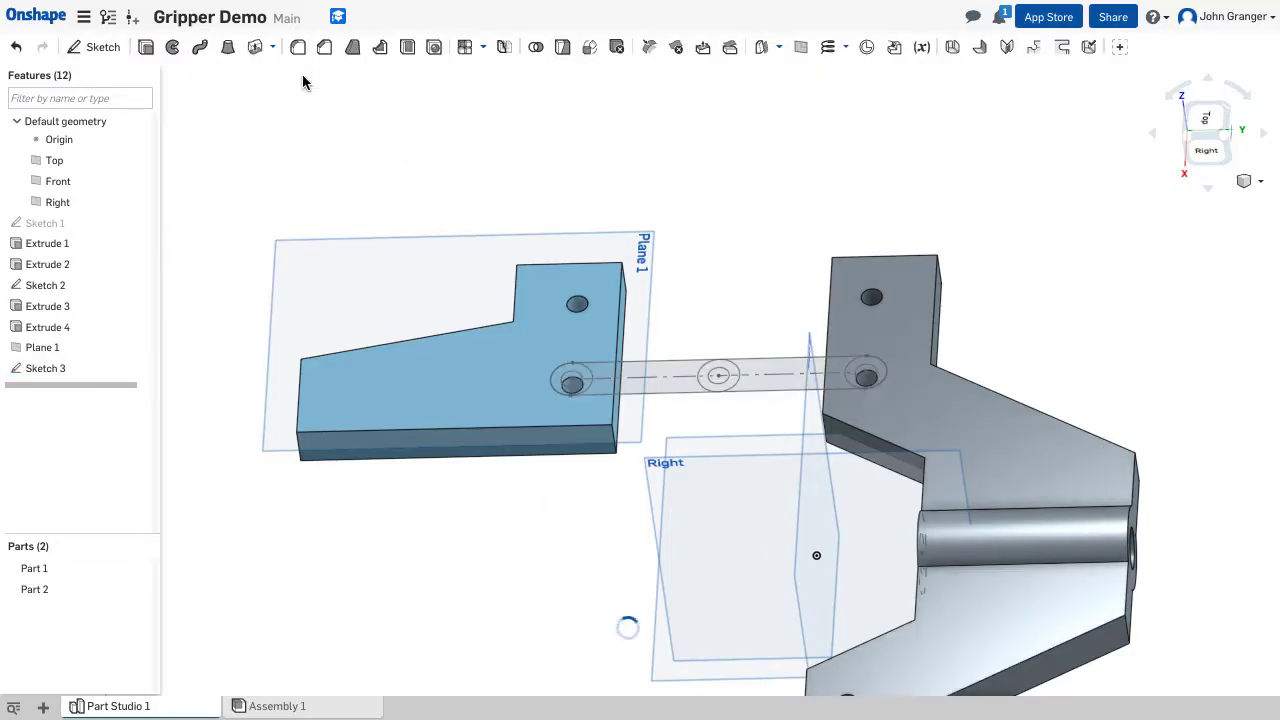
click(146, 47)
mouse_move(725, 218)
right_down()
mouse_move(760, 197)
mouse_move(786, 234)
right_up()
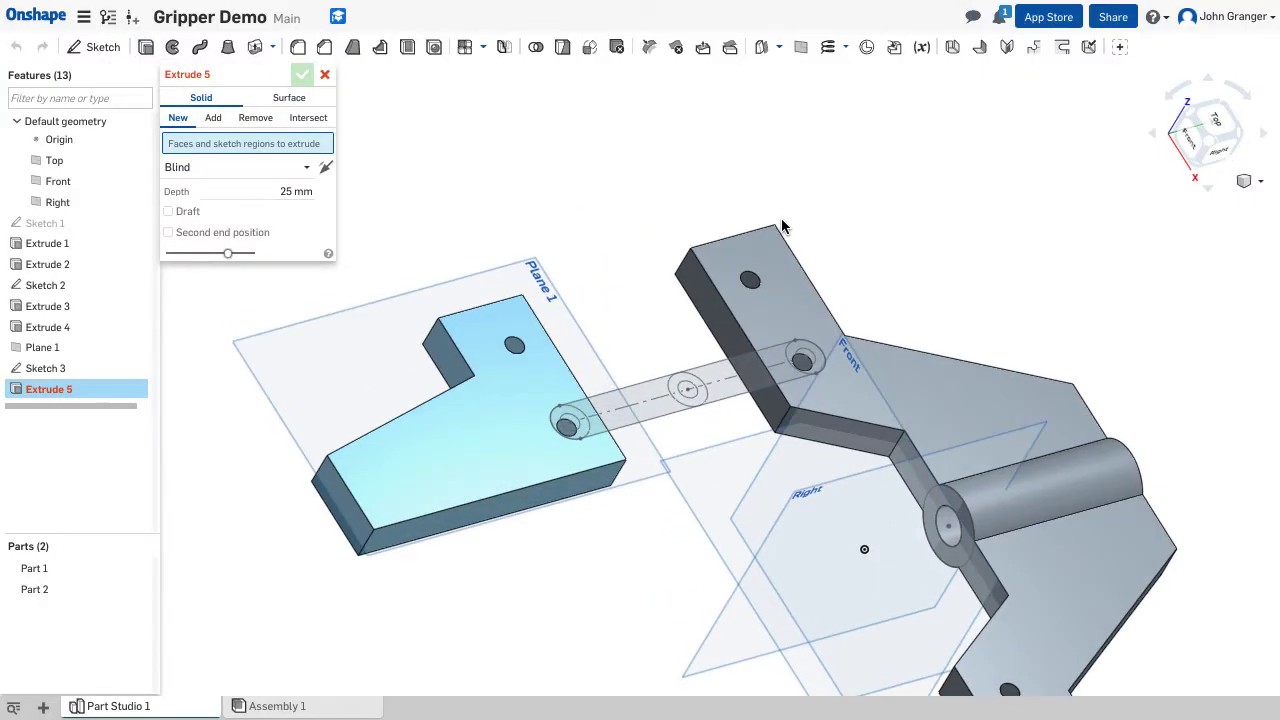
click(565, 422)
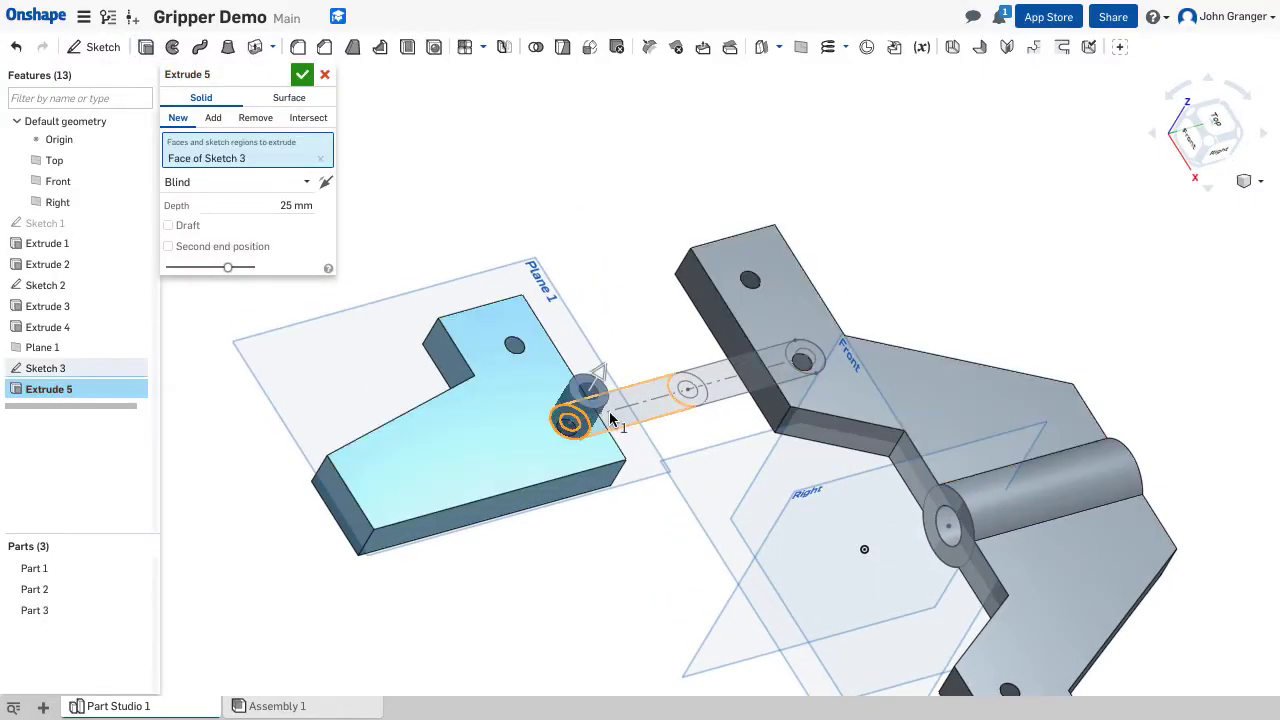
click(636, 410)
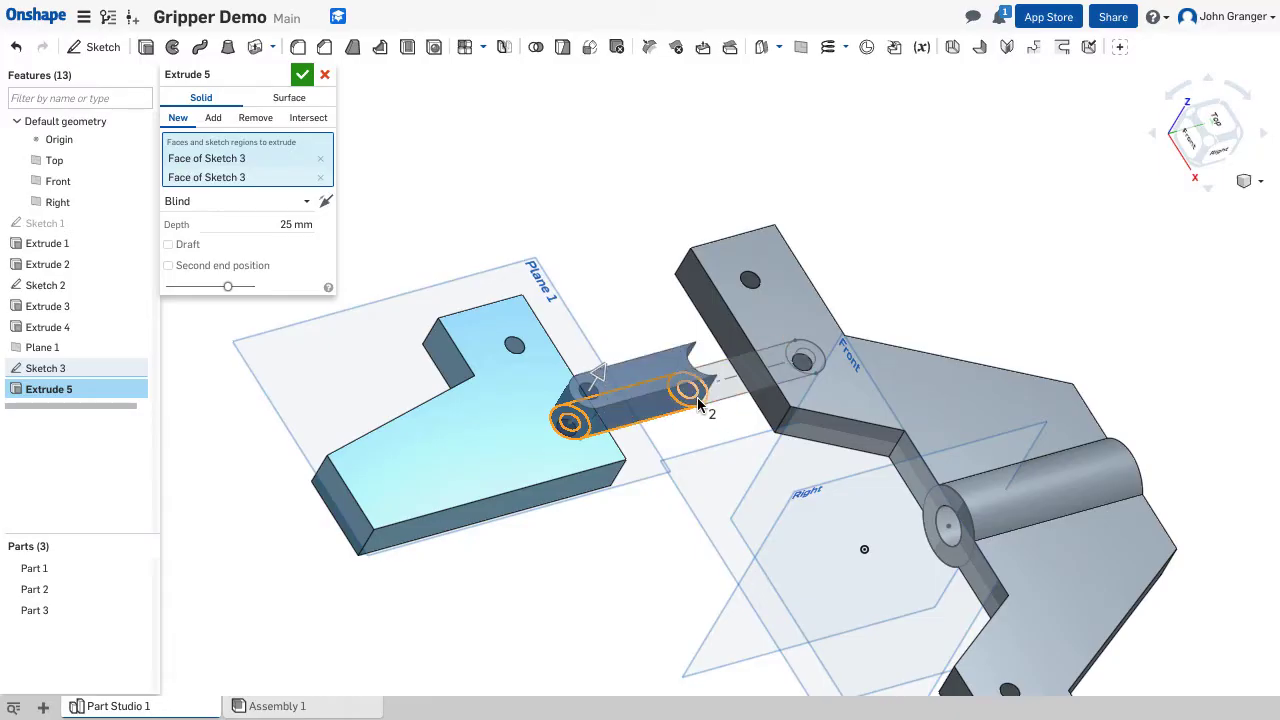
click(697, 397)
click(745, 390)
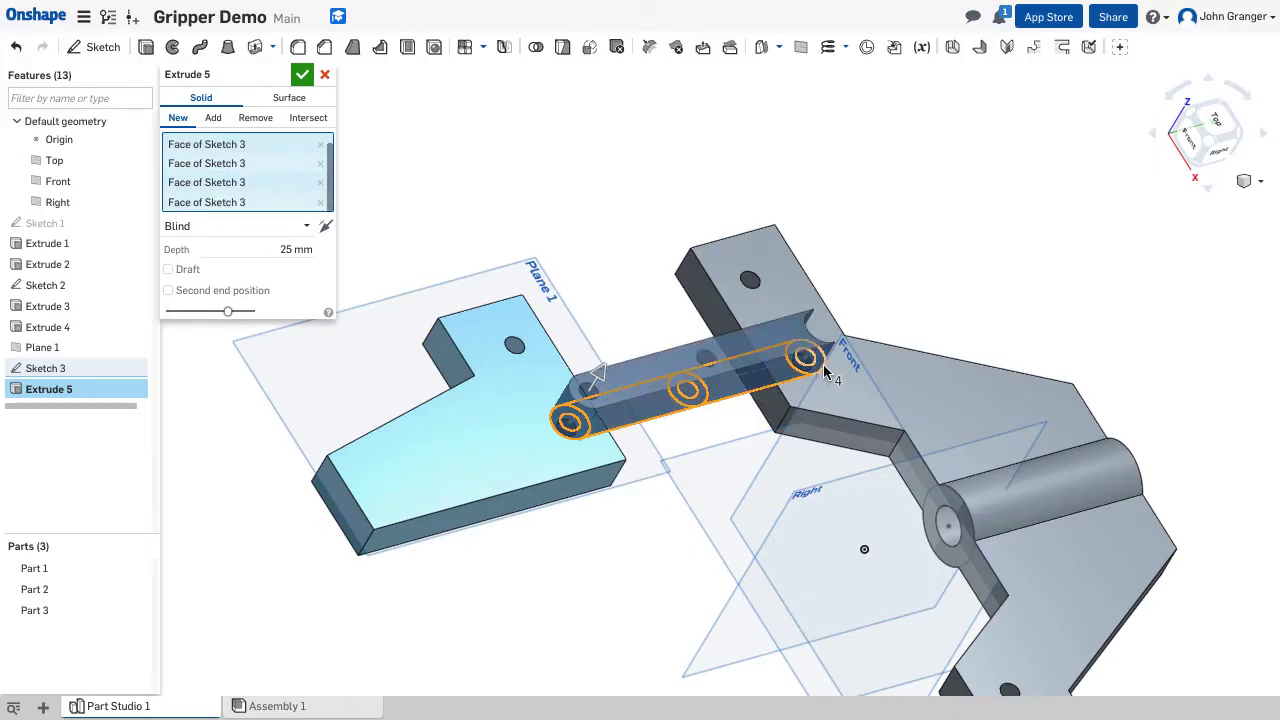
click(820, 359)
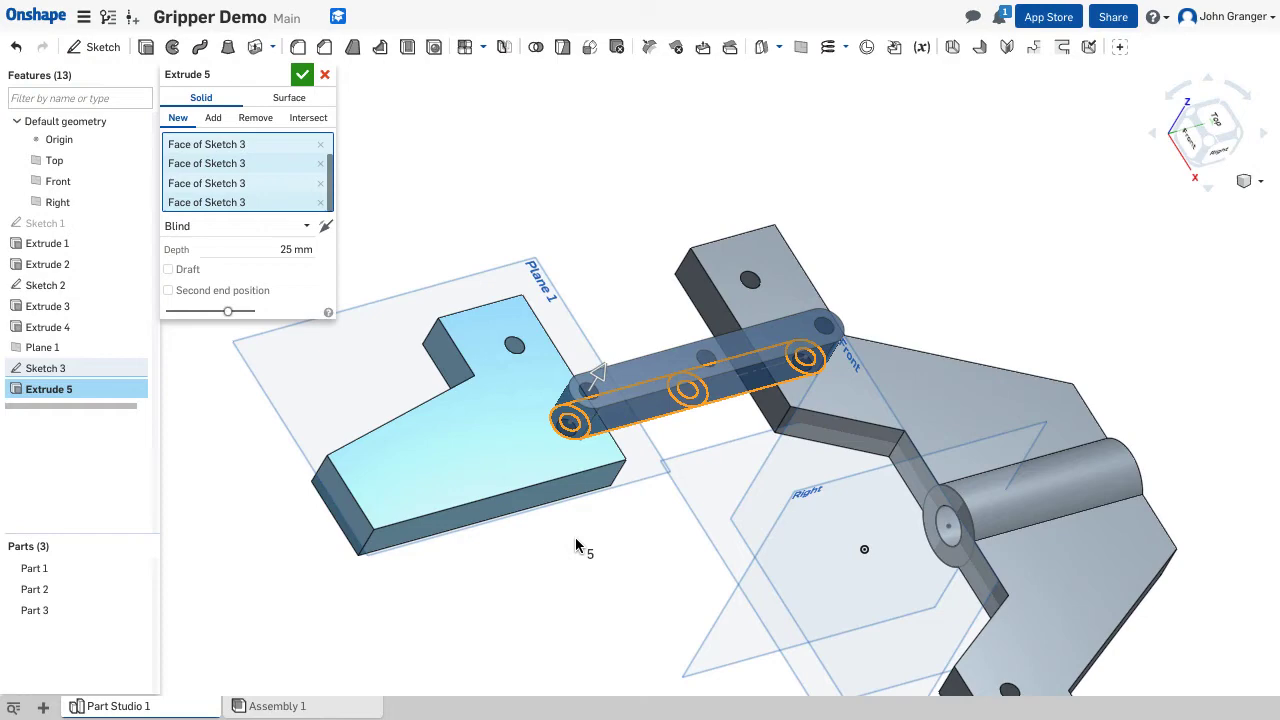
- Extrude the selected link regions symmetrically to a depth of 5 mm as a new part
mouse_move(556, 589)
right_down()
mouse_move(562, 538)
mouse_move(540, 470)
right_up()
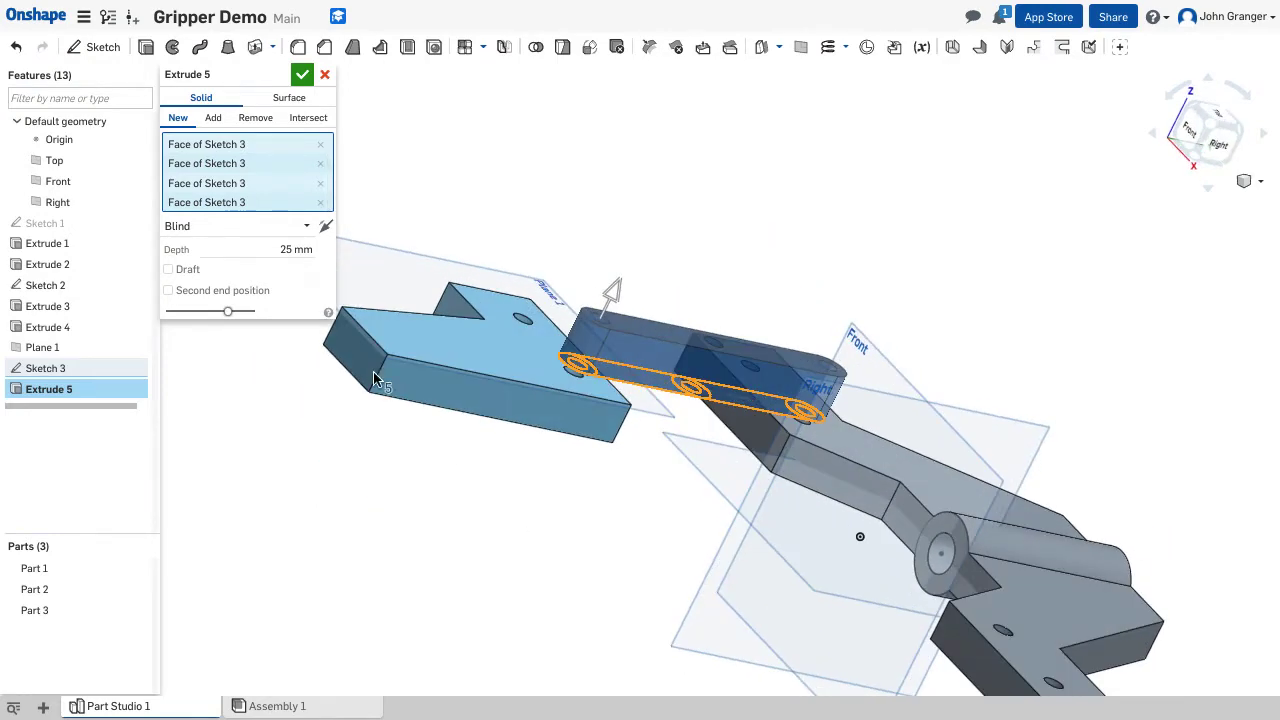
click(265, 248)
text(5)
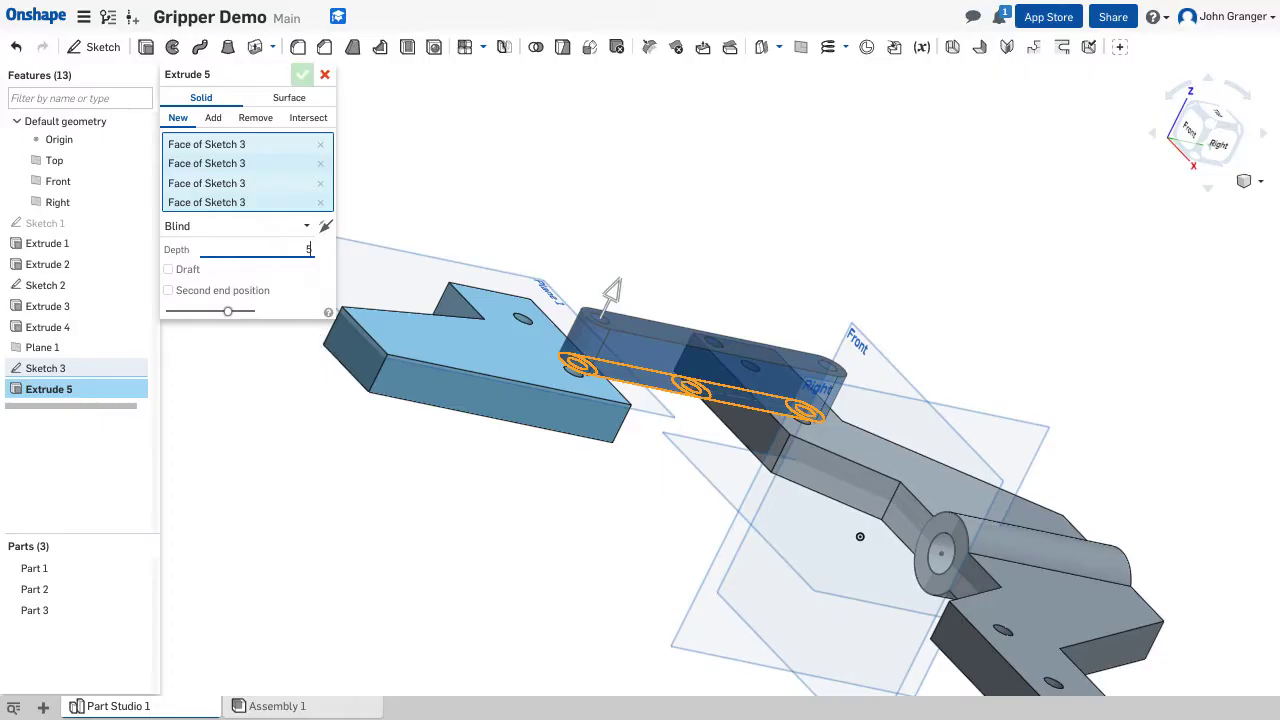
key(Return)
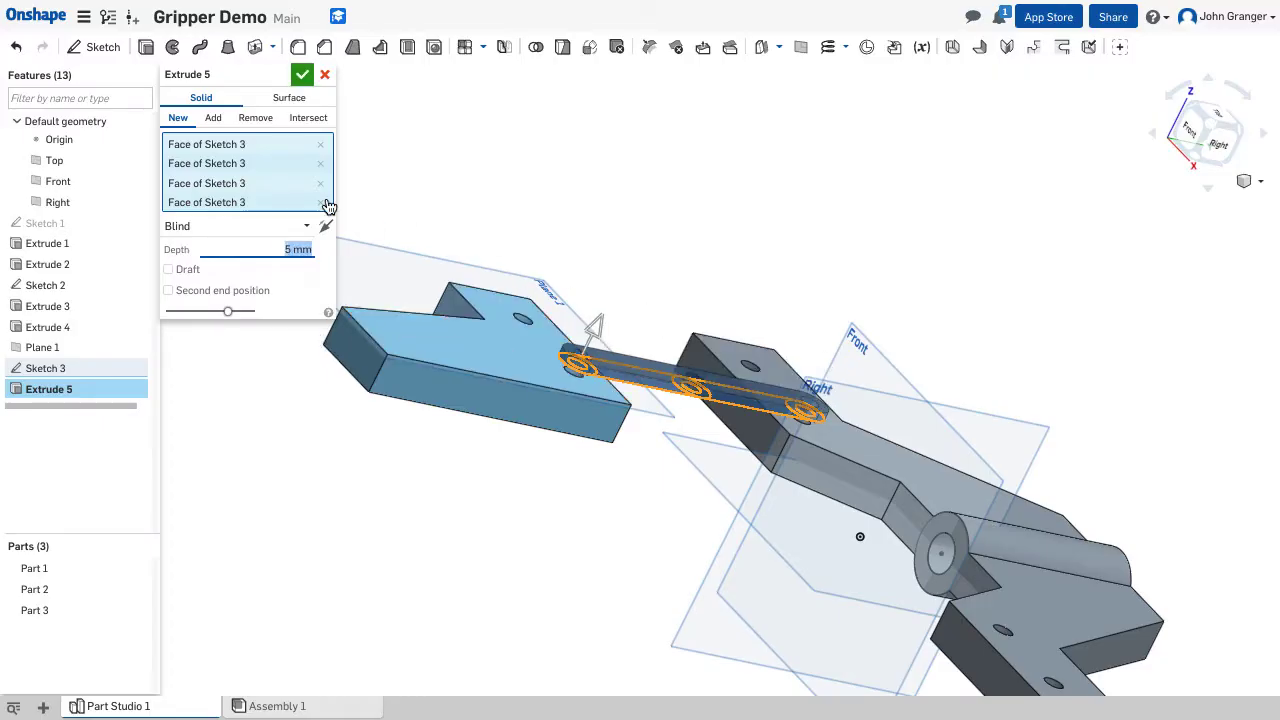
click(234, 225)
click(229, 271)
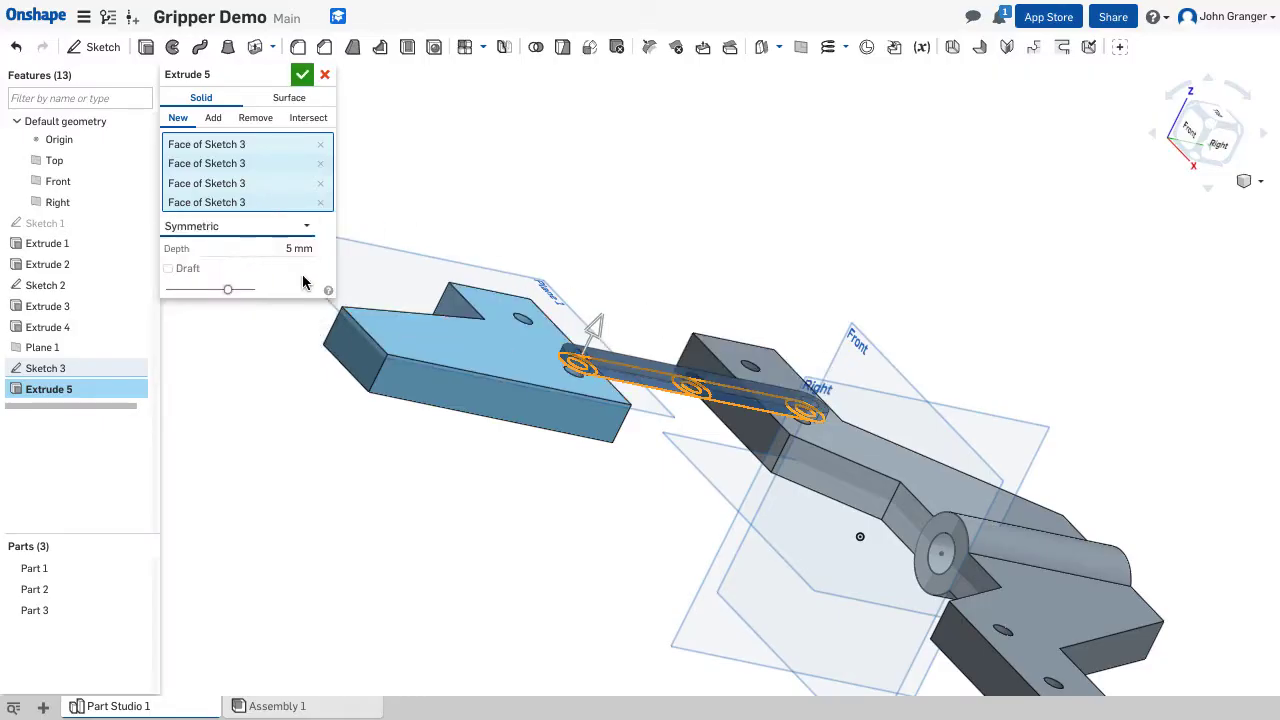
right_drag(536, 470, 527, 498)
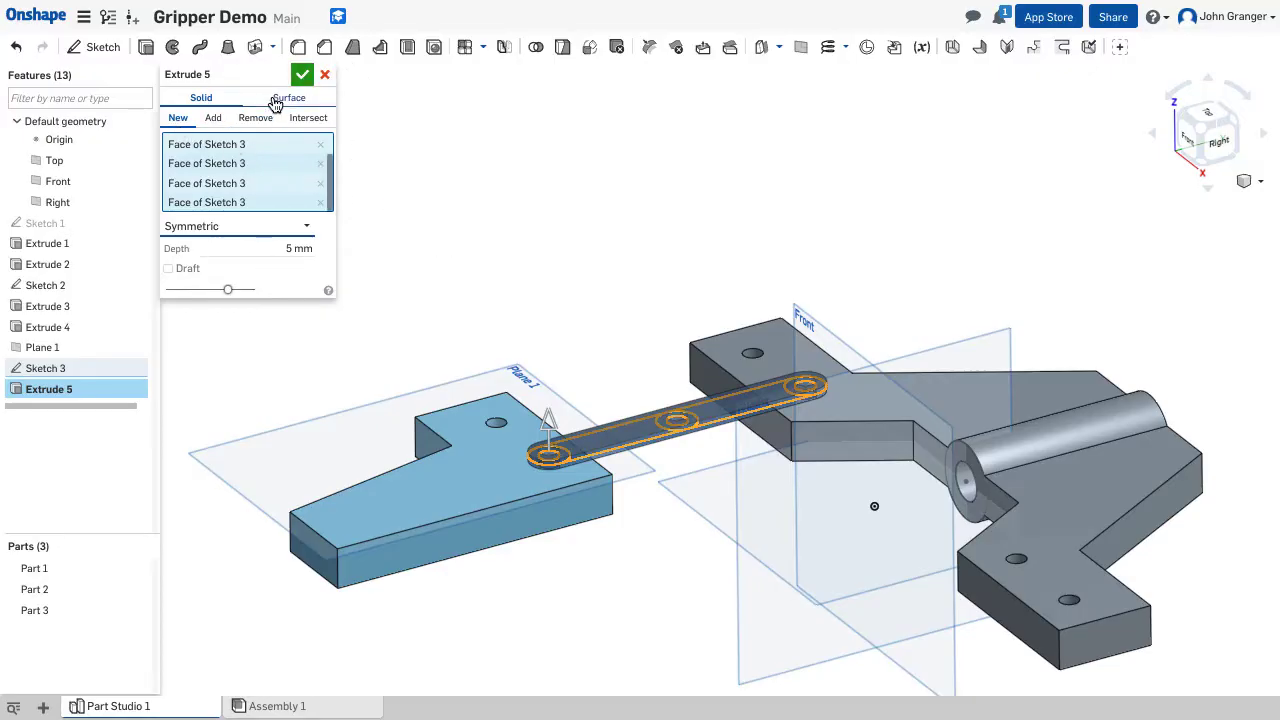
click(302, 74)
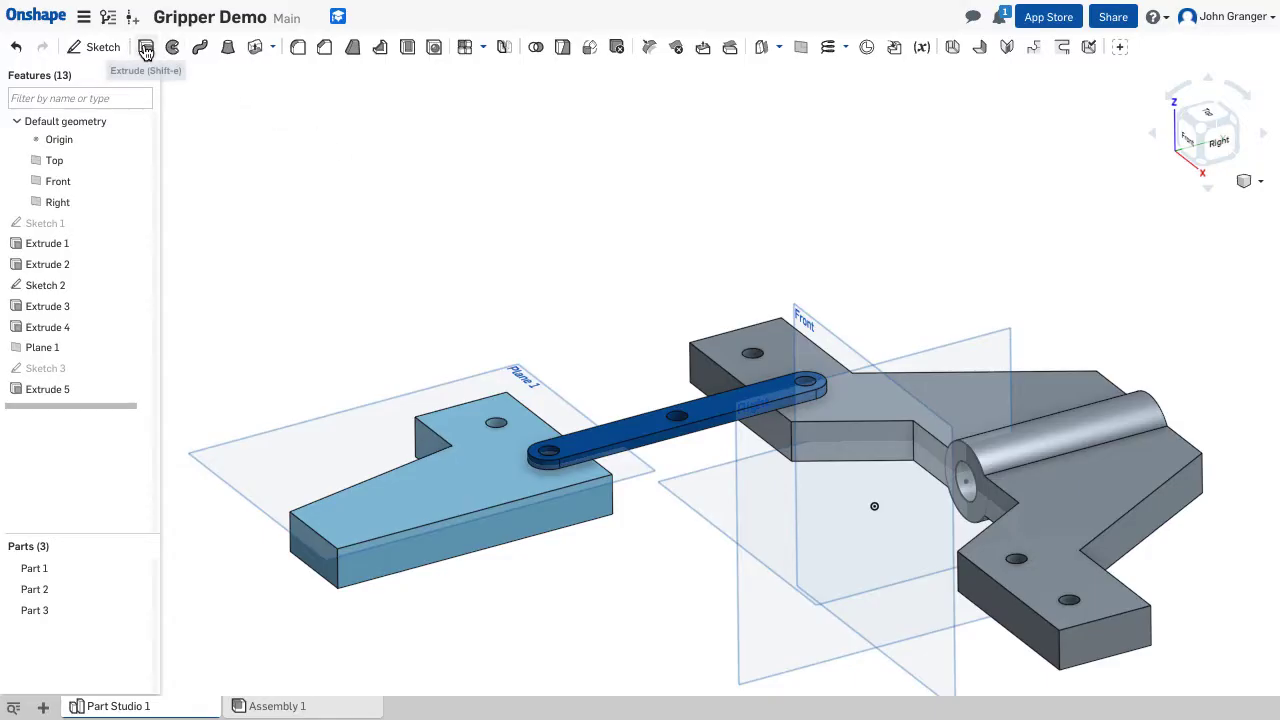
- Start another extrusion, show Sketch 3 and hide Part 3 to expose the link's sketch regions
click(145, 48)
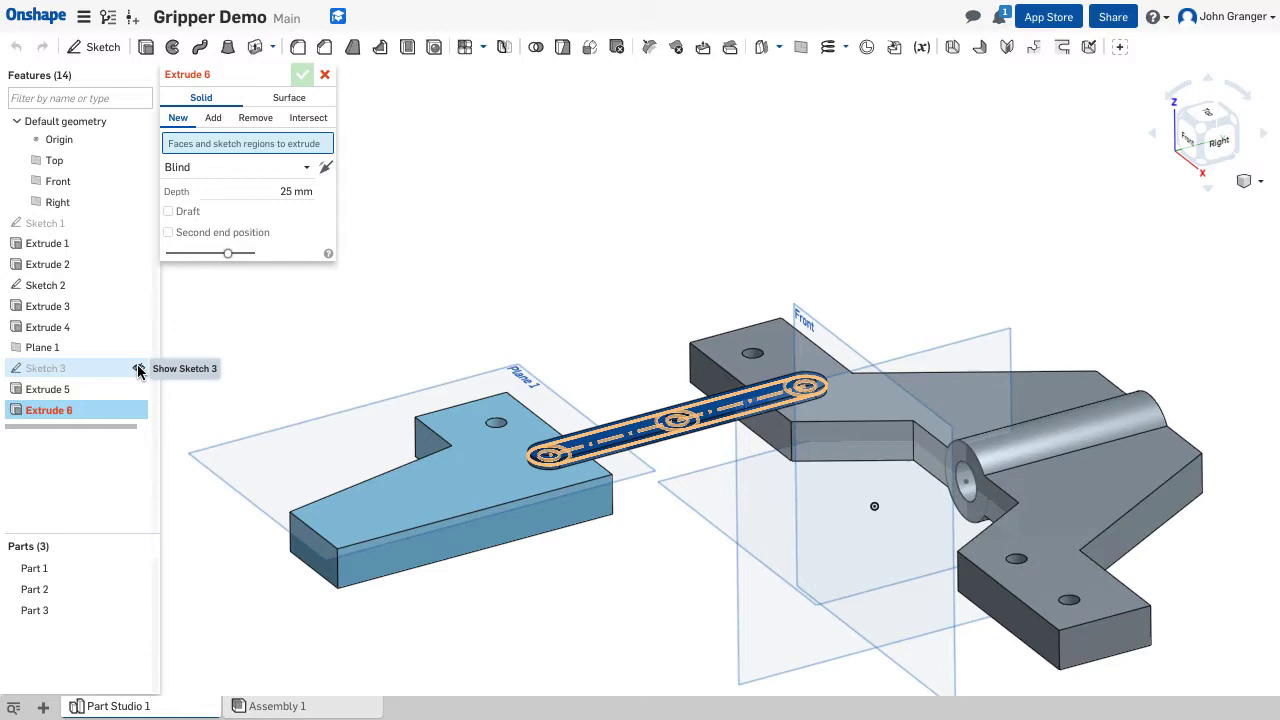
click(138, 369)
right_drag(604, 298, 628, 334)
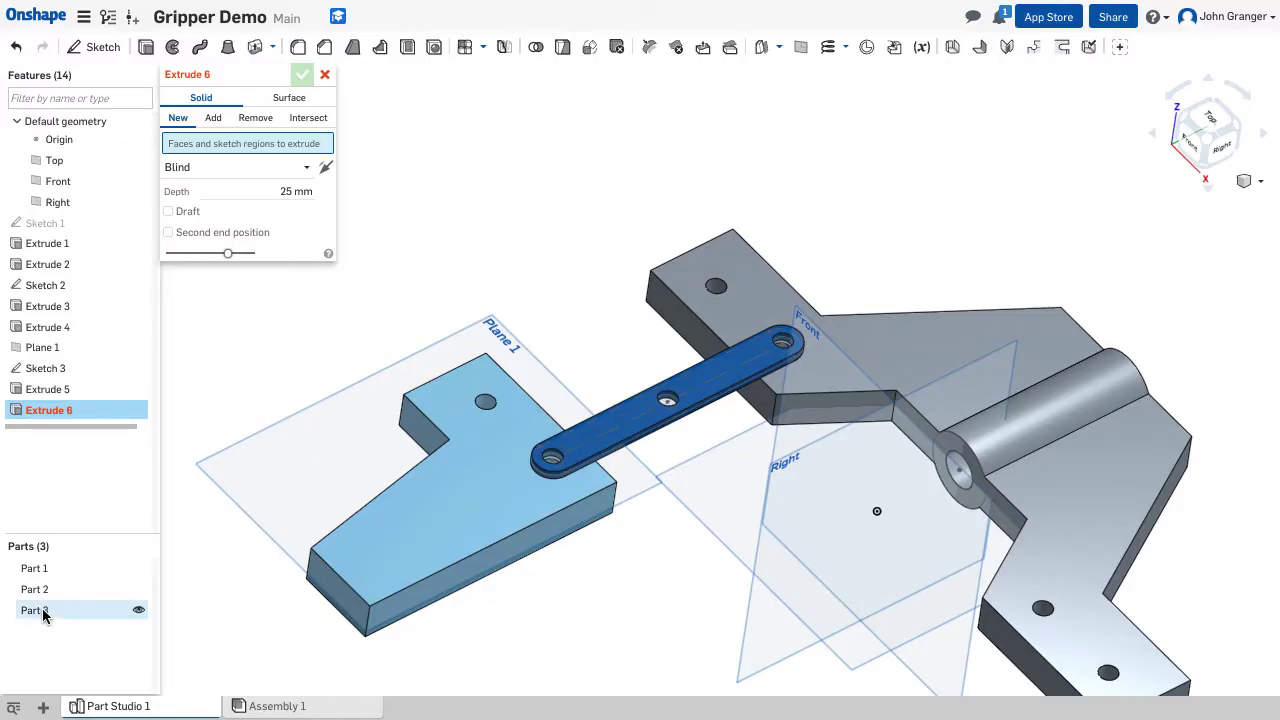
click(138, 611)
right_drag(605, 314, 589, 316)
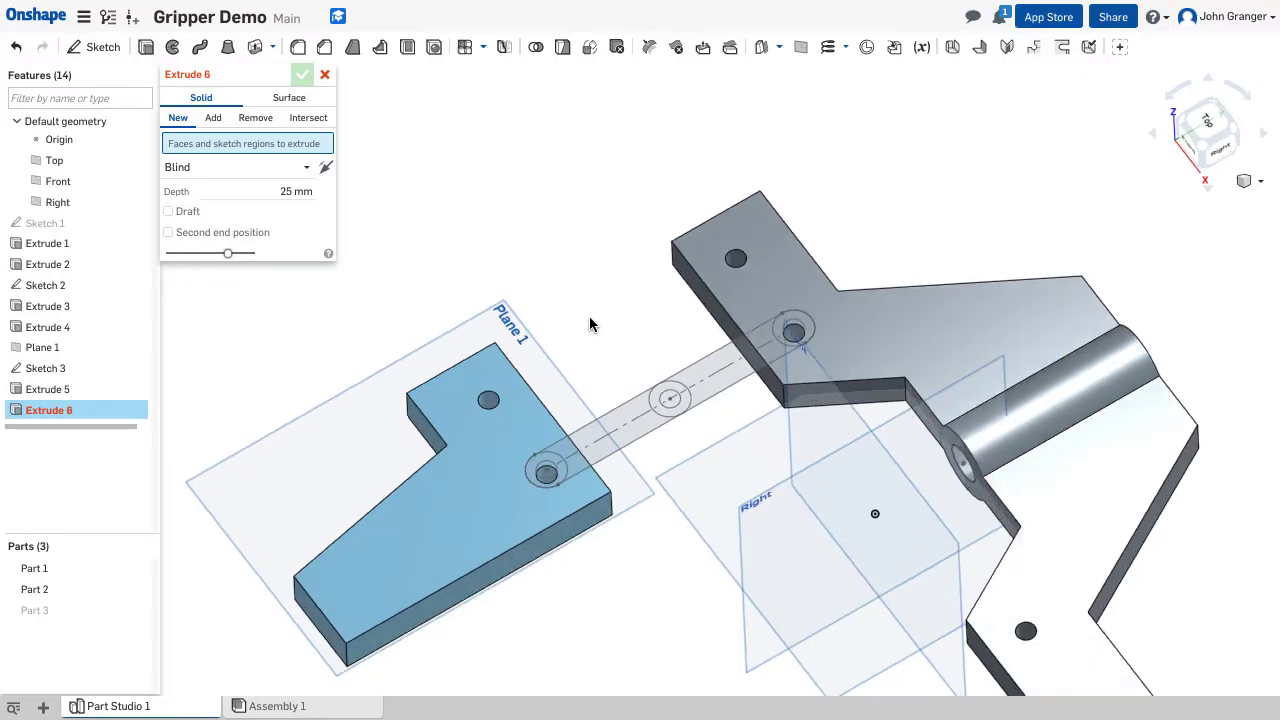
- Select the three rings around the link's holes and add their extrusion to Part 3 as the merge scope
click(547, 470)
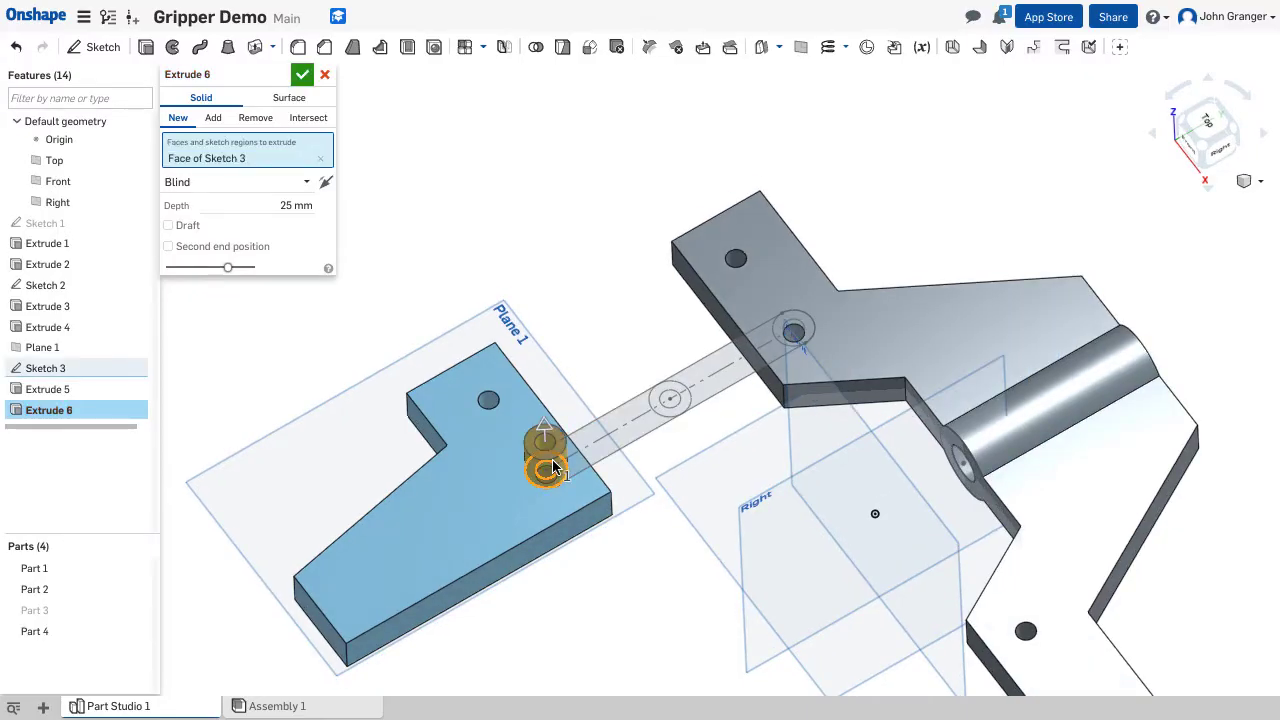
click(685, 396)
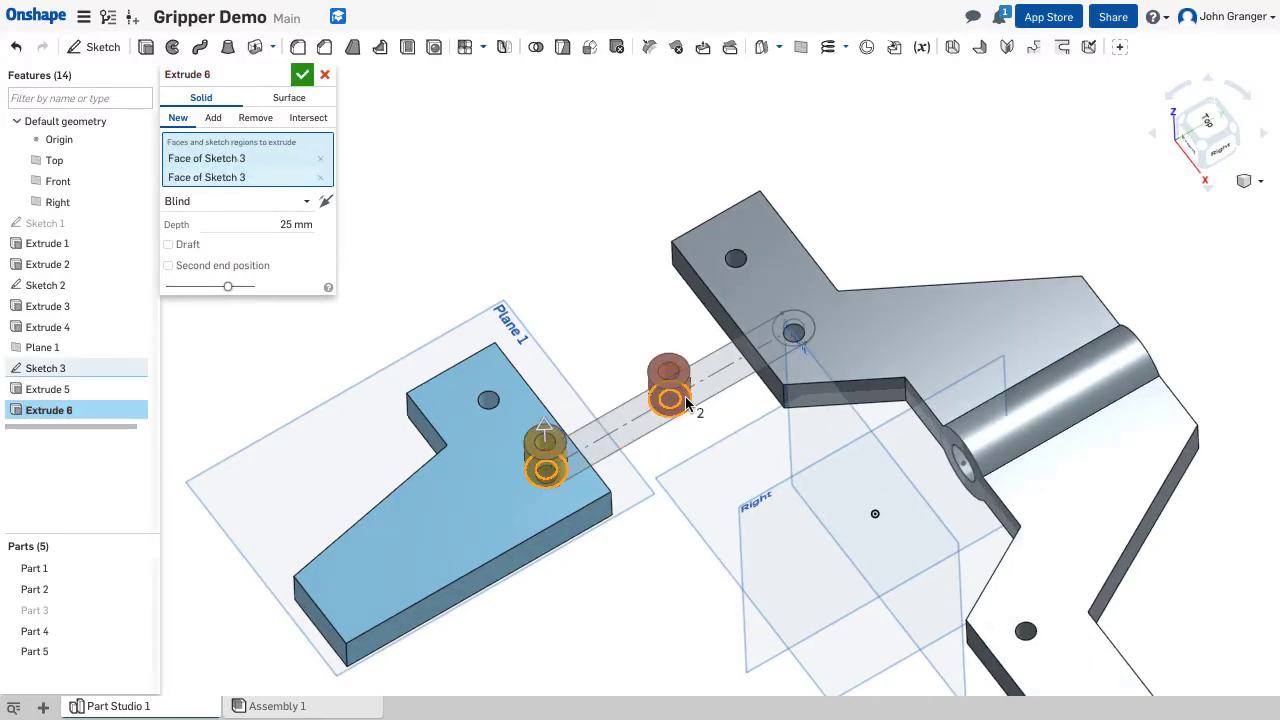
click(806, 338)
right_drag(575, 249, 575, 234)
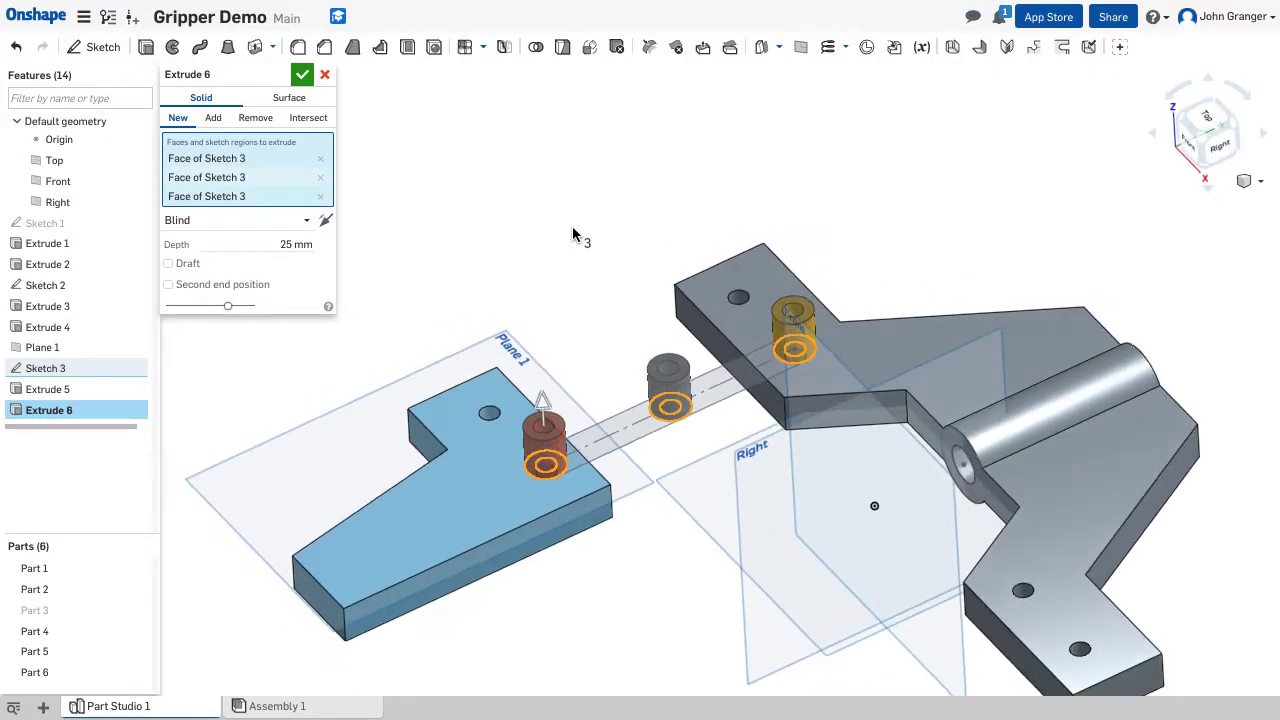
click(215, 118)
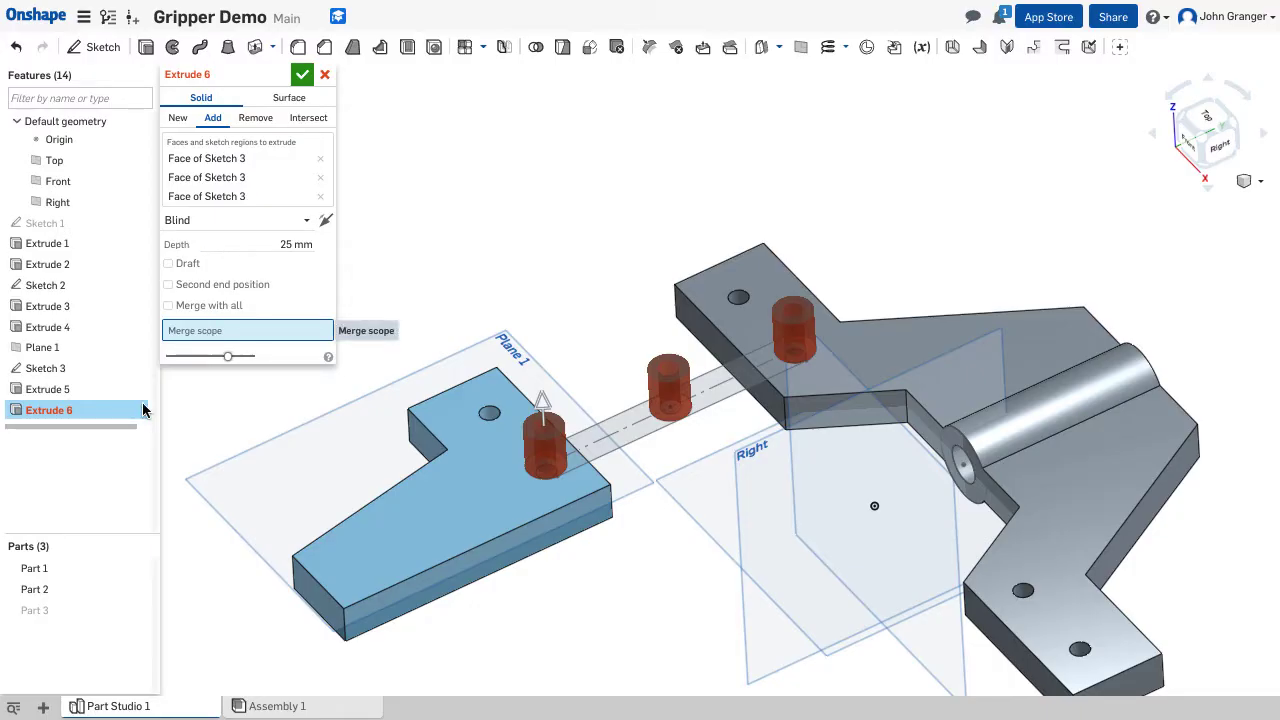
click(48, 614)
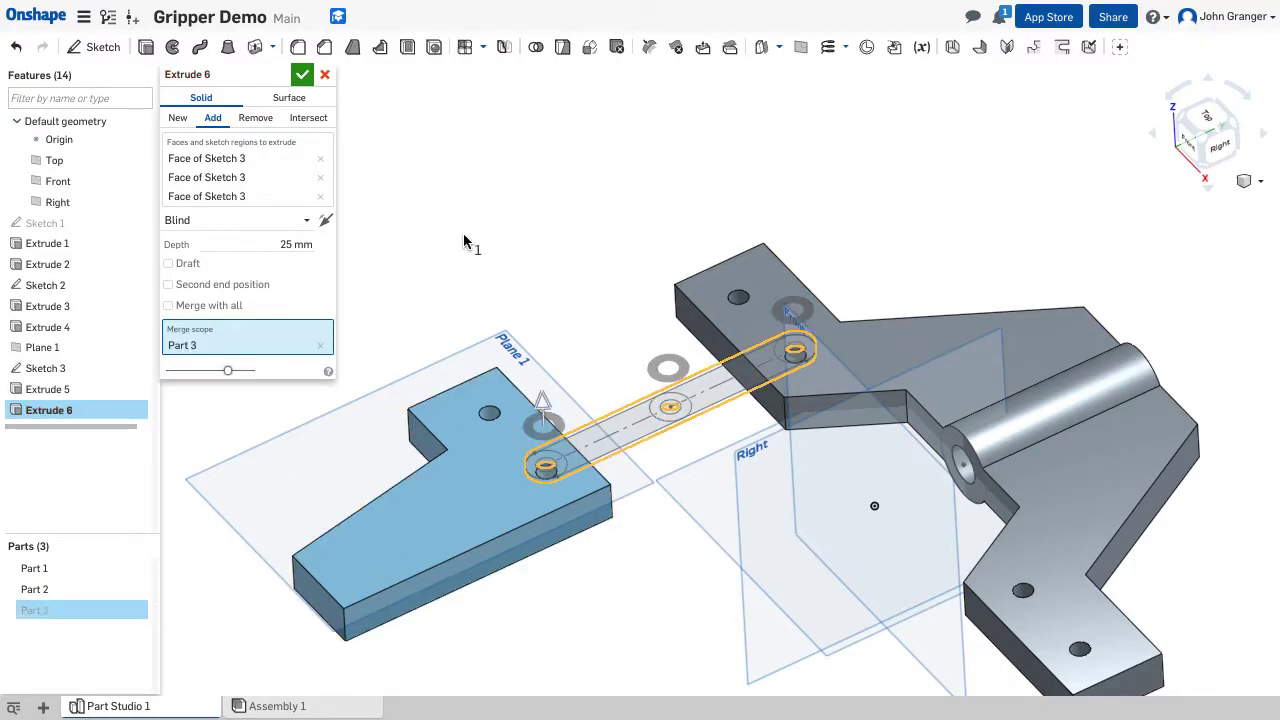
- Extrude the three boss rings symmetrically to a depth of 9 mm
click(296, 220)
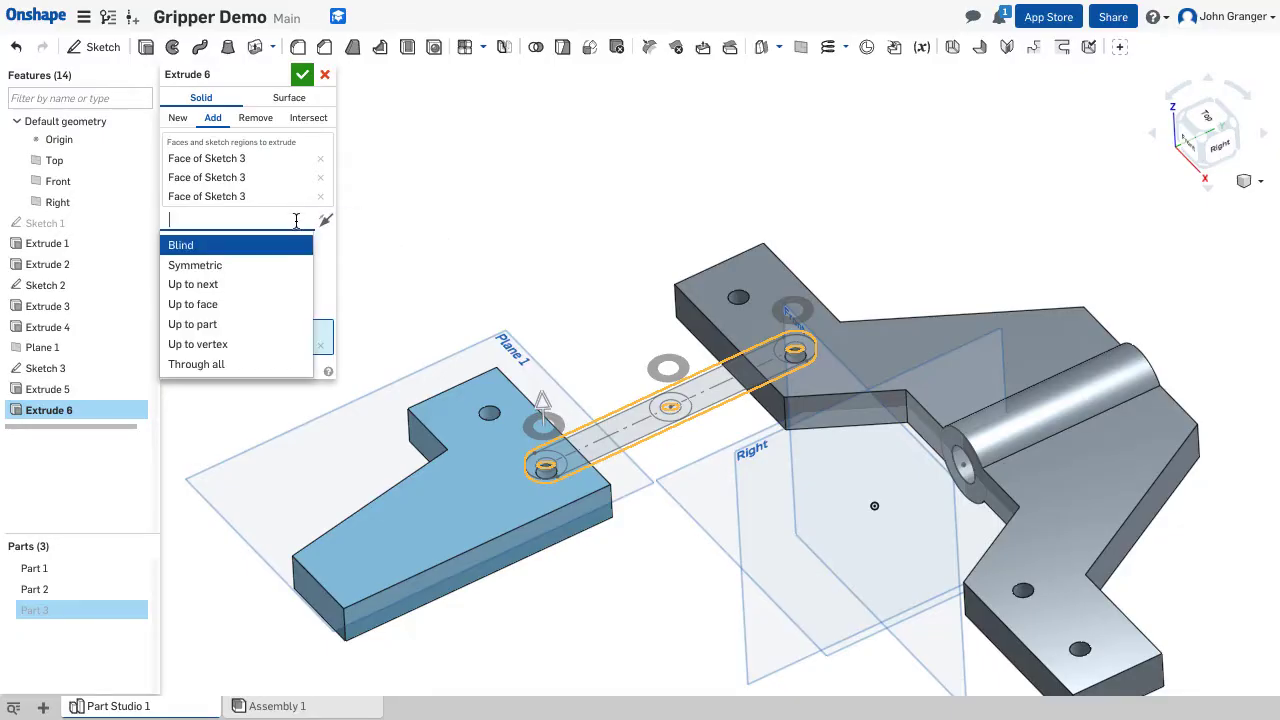
click(266, 265)
right_drag(489, 243, 490, 205)
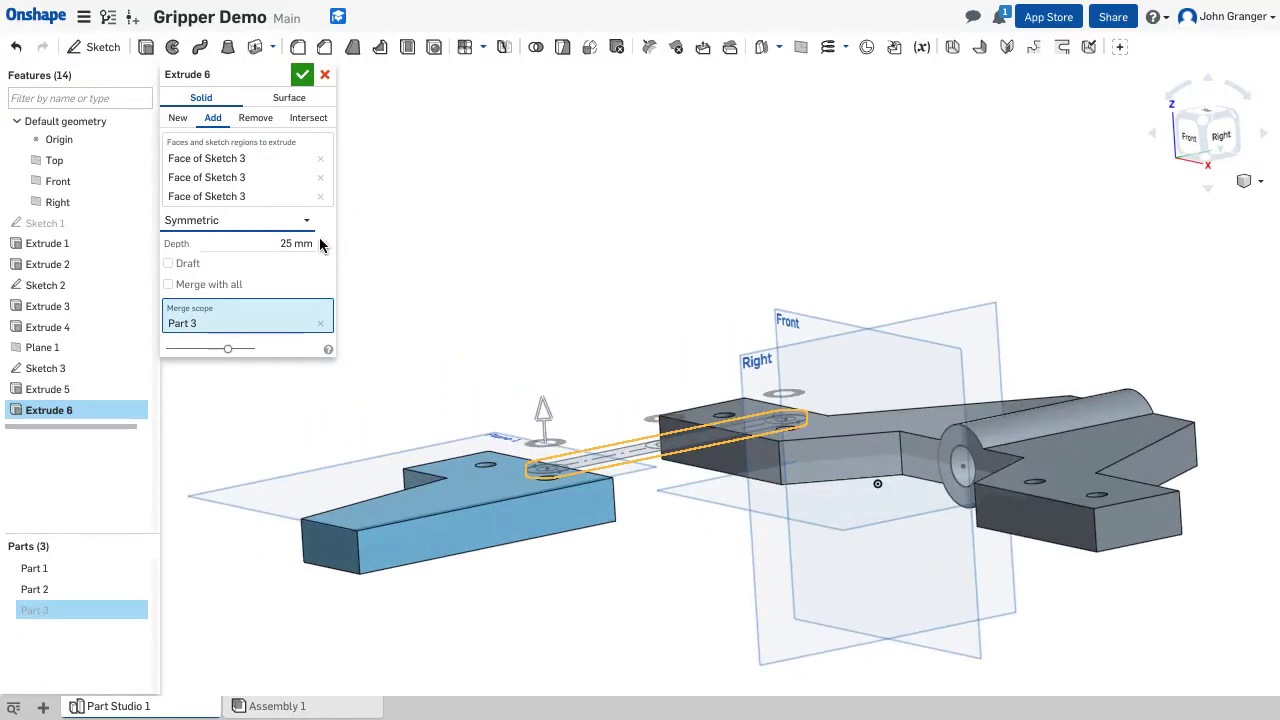
click(258, 243)
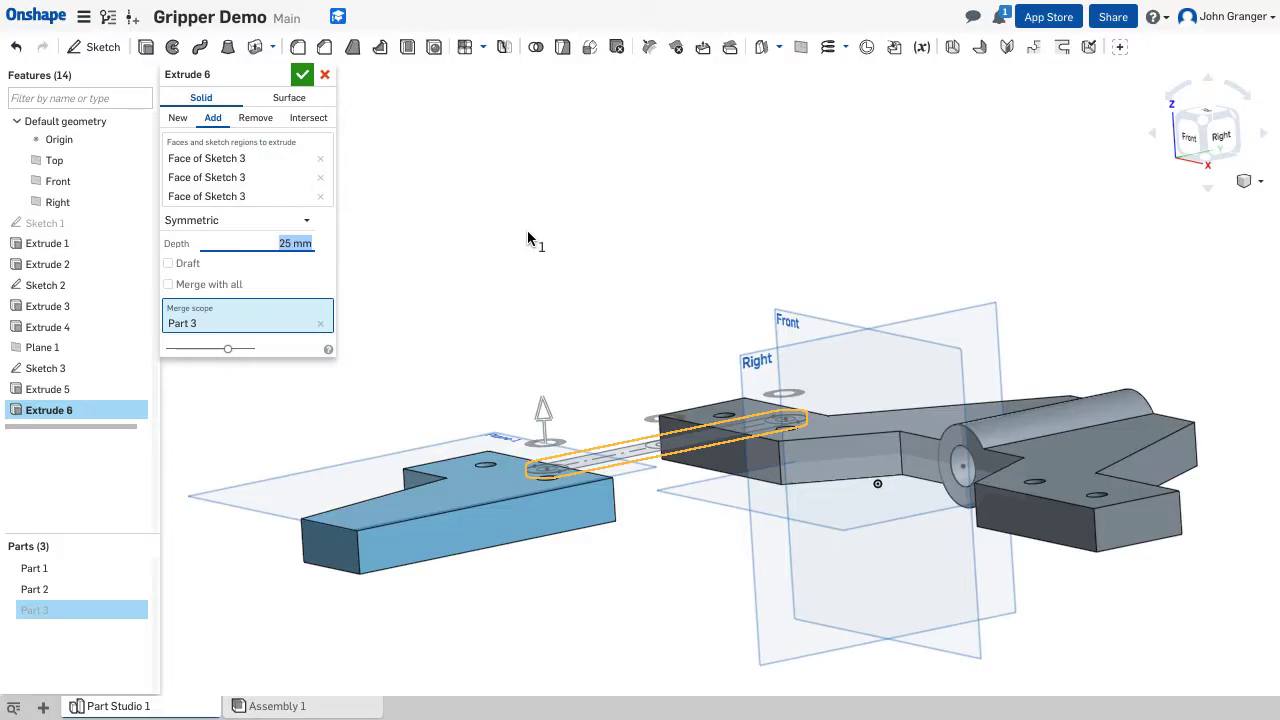
text(5)
key(Return)
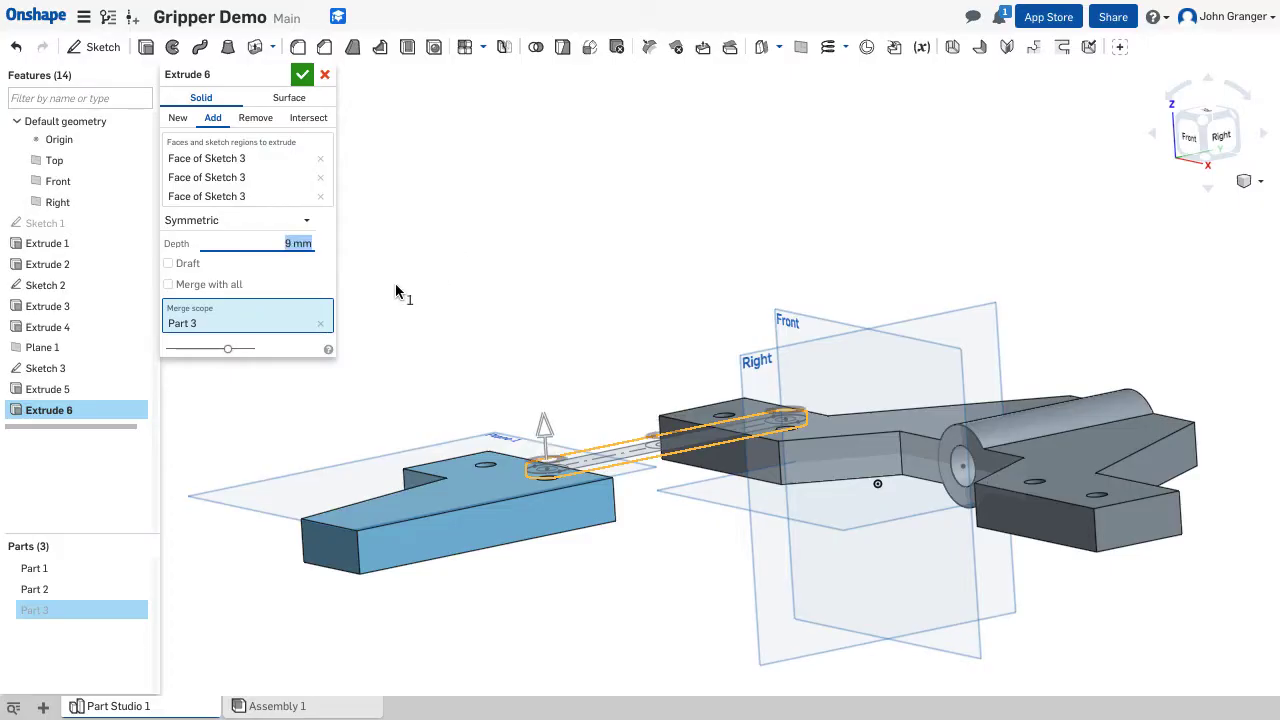
click(302, 75)
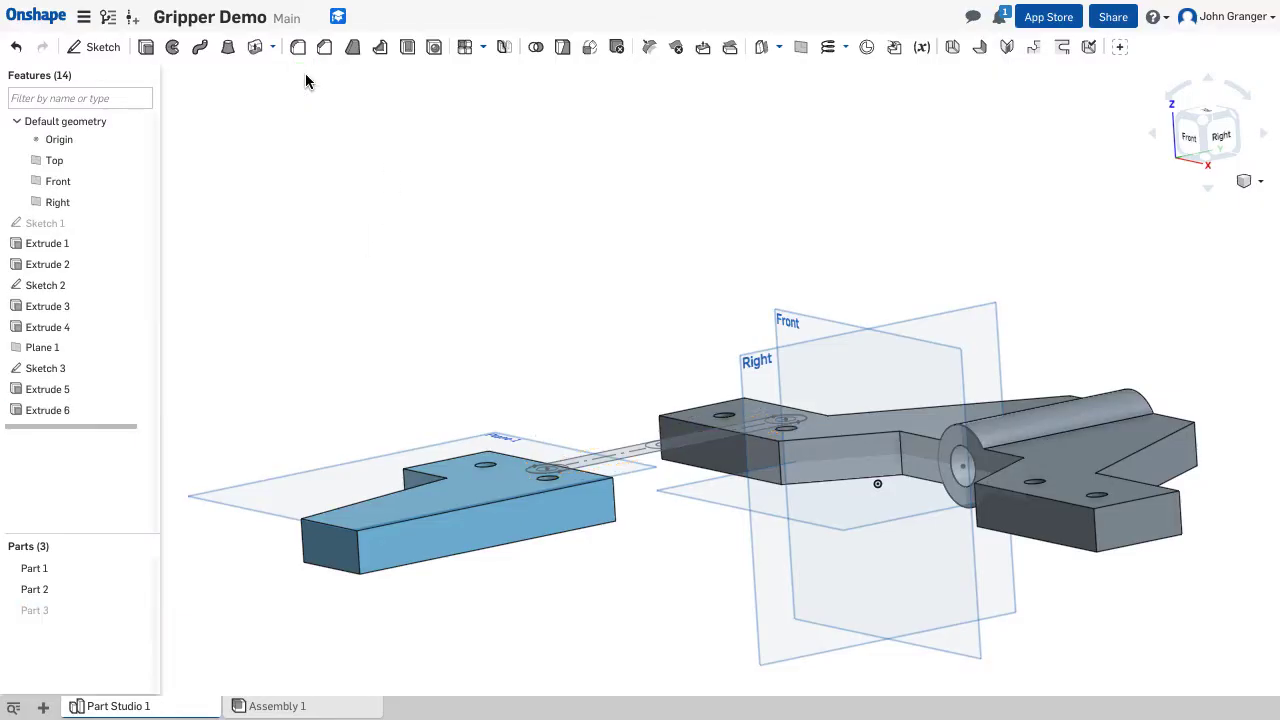
- Show Part 3 again and inspect from the side how its bosses sit against the two gripper parts
click(137, 610)
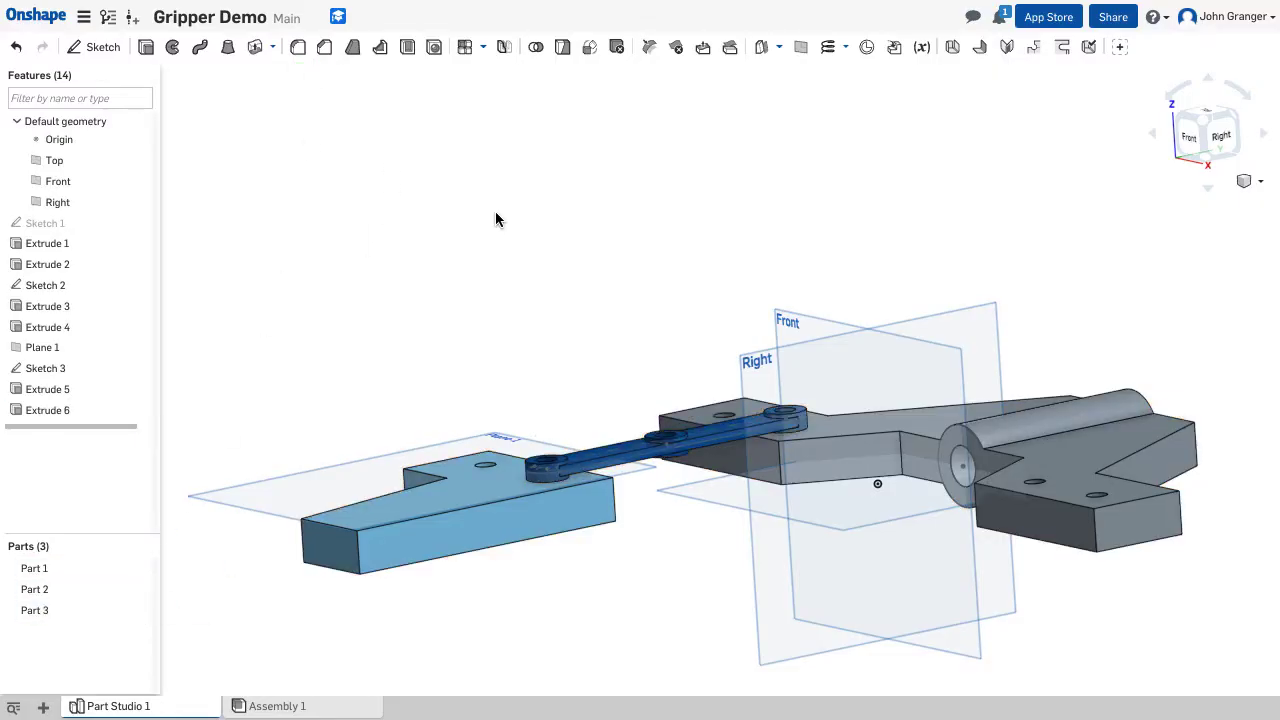
key(shift+4)
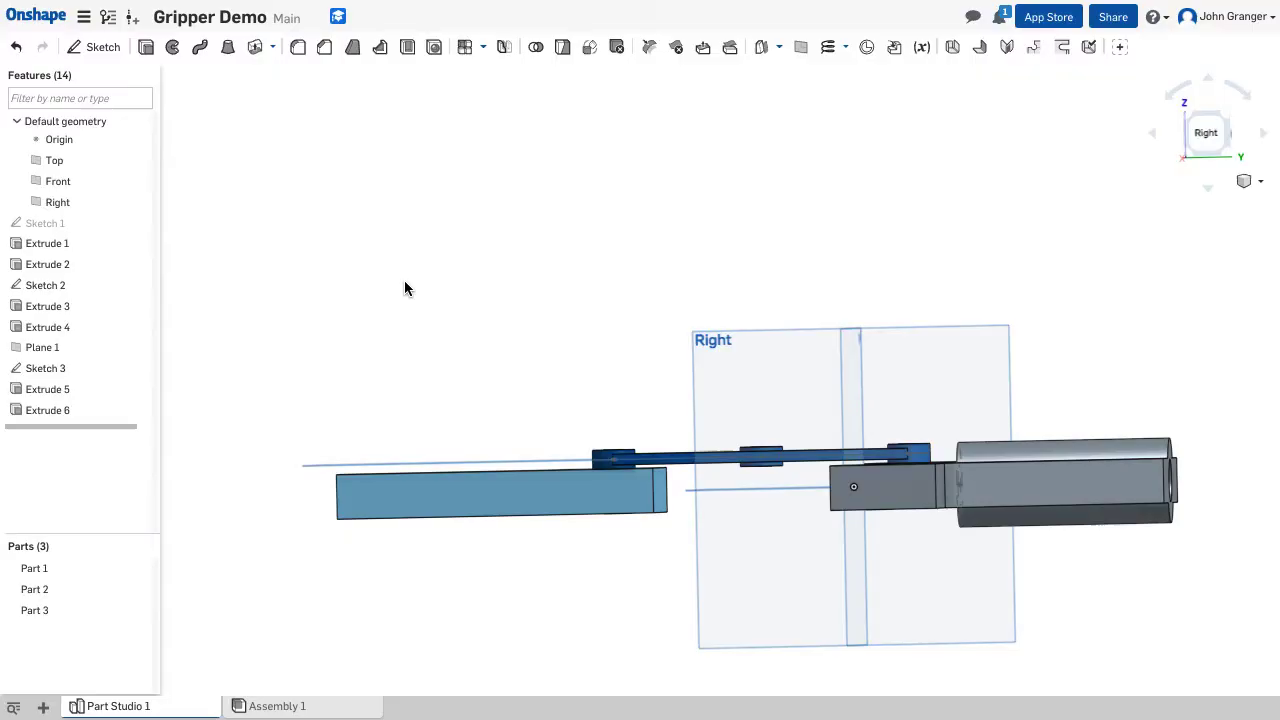
key(Up)
scroll(494, 345, up, 3)
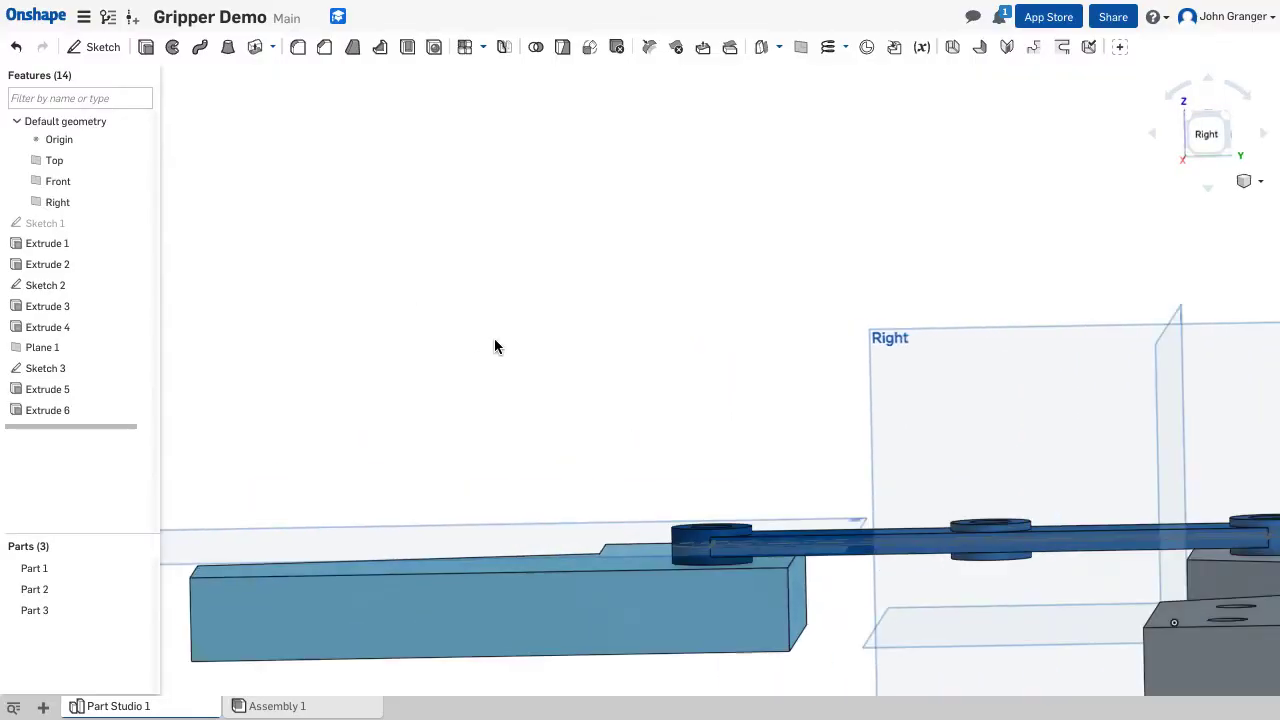
right_drag(569, 420, 566, 418)
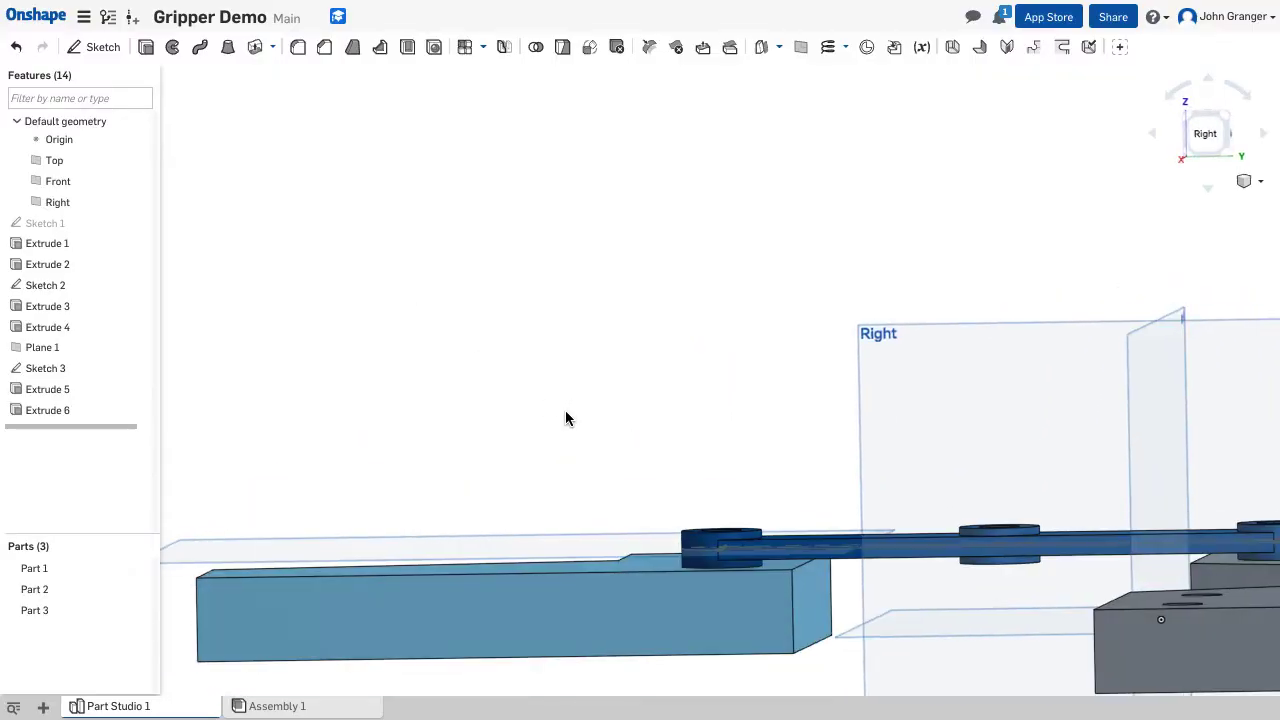
middle_drag(798, 418, 543, 149)
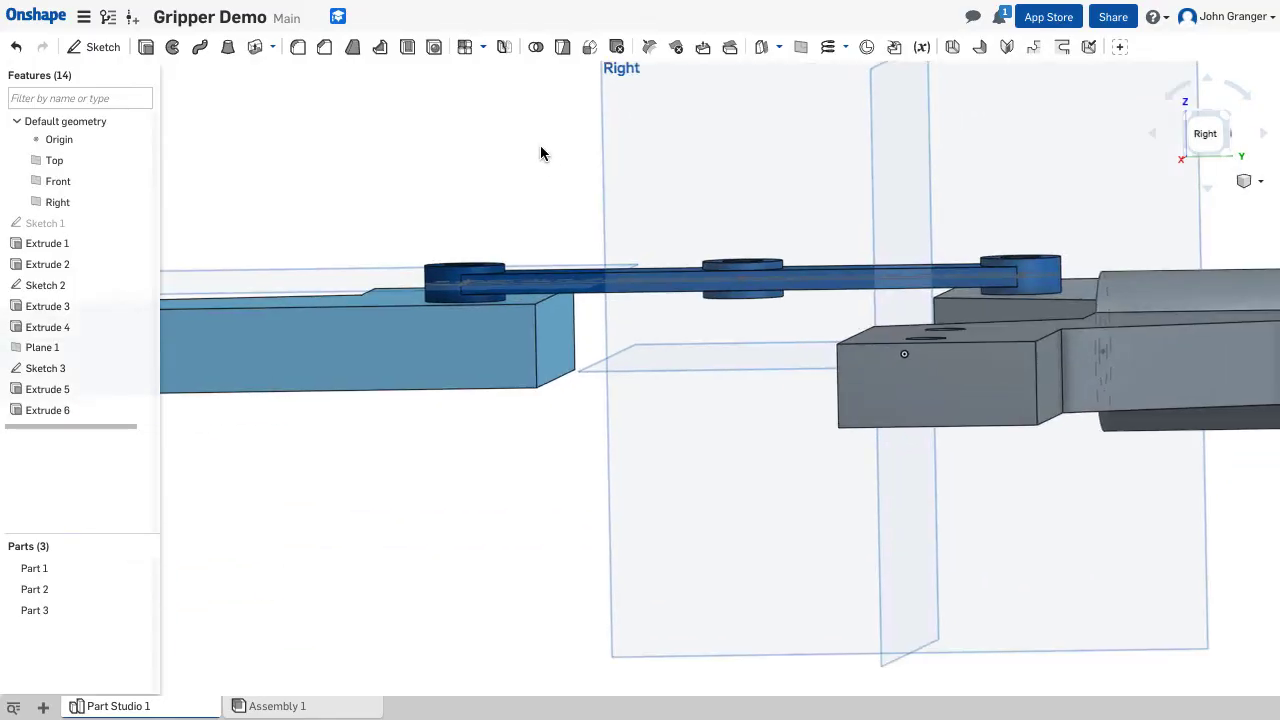
right_drag(543, 149, 666, 197)
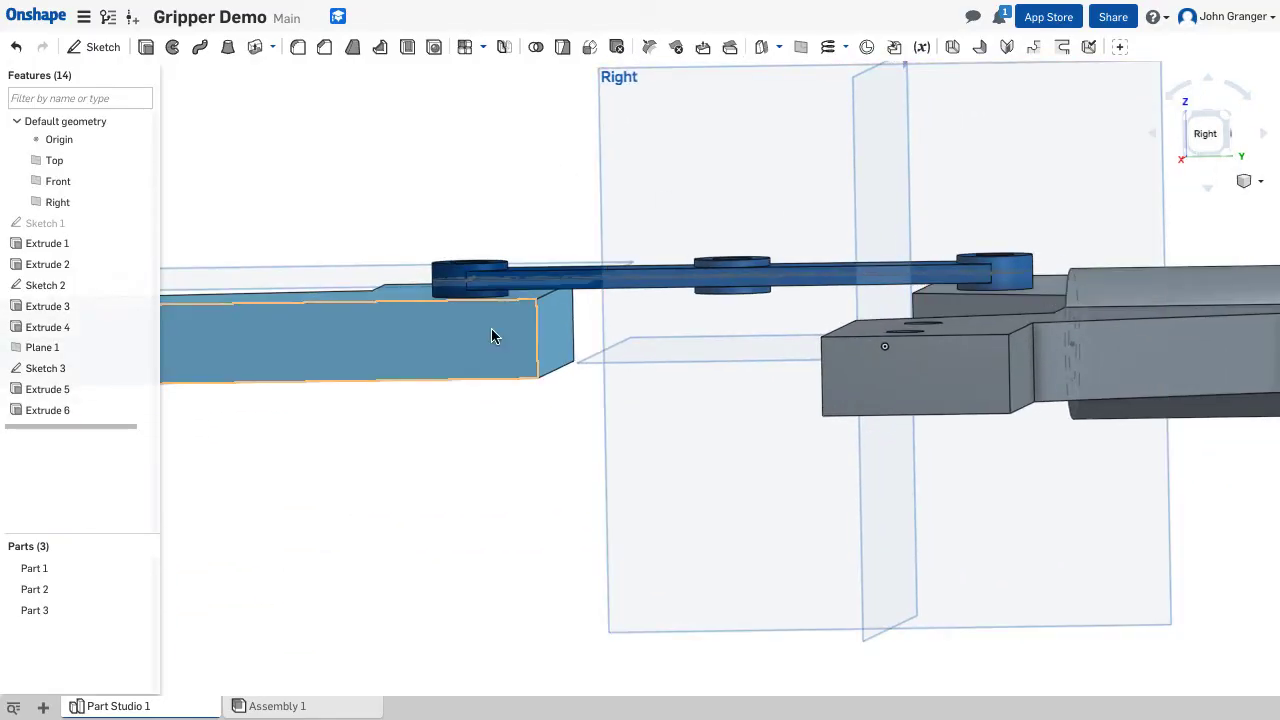
key(shift+7)
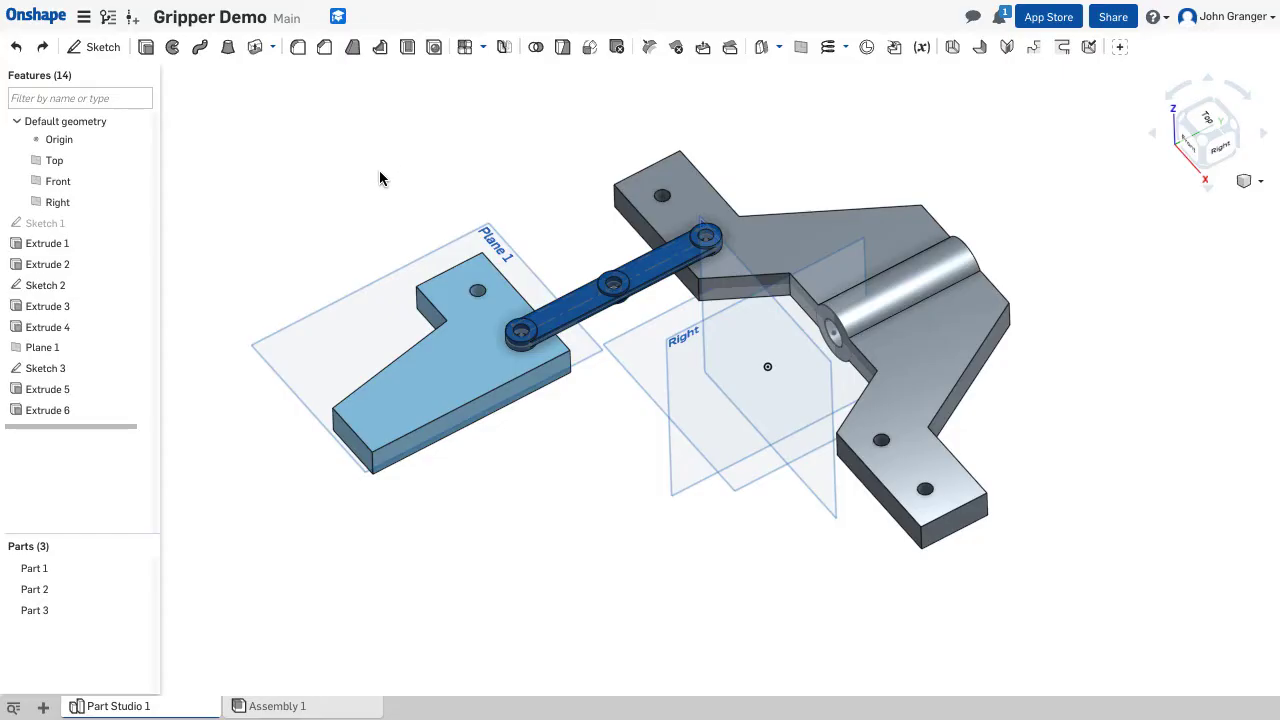
- Edit Sketch 1 to set the distance between the blue and grey parts to 140 mm, then undo that change
right_click(85, 227)
click(108, 256)
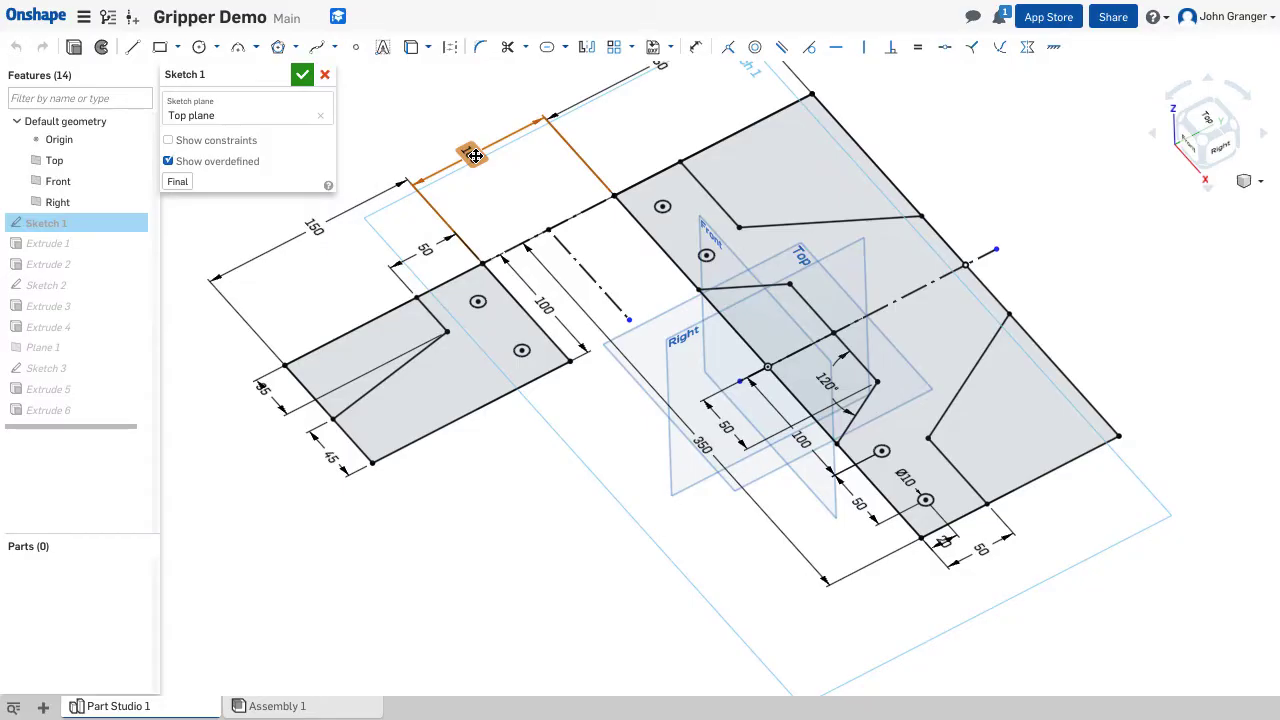
double_click(475, 155)
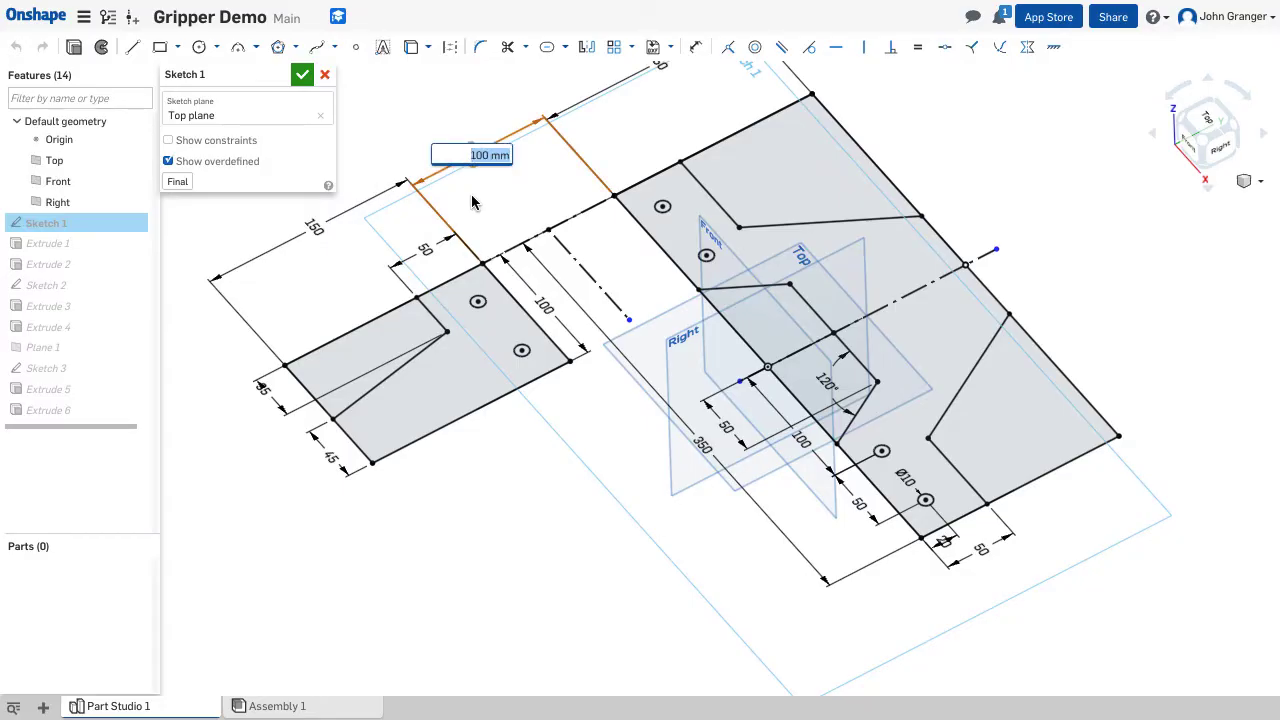
key(BackSpace)
key(Return)
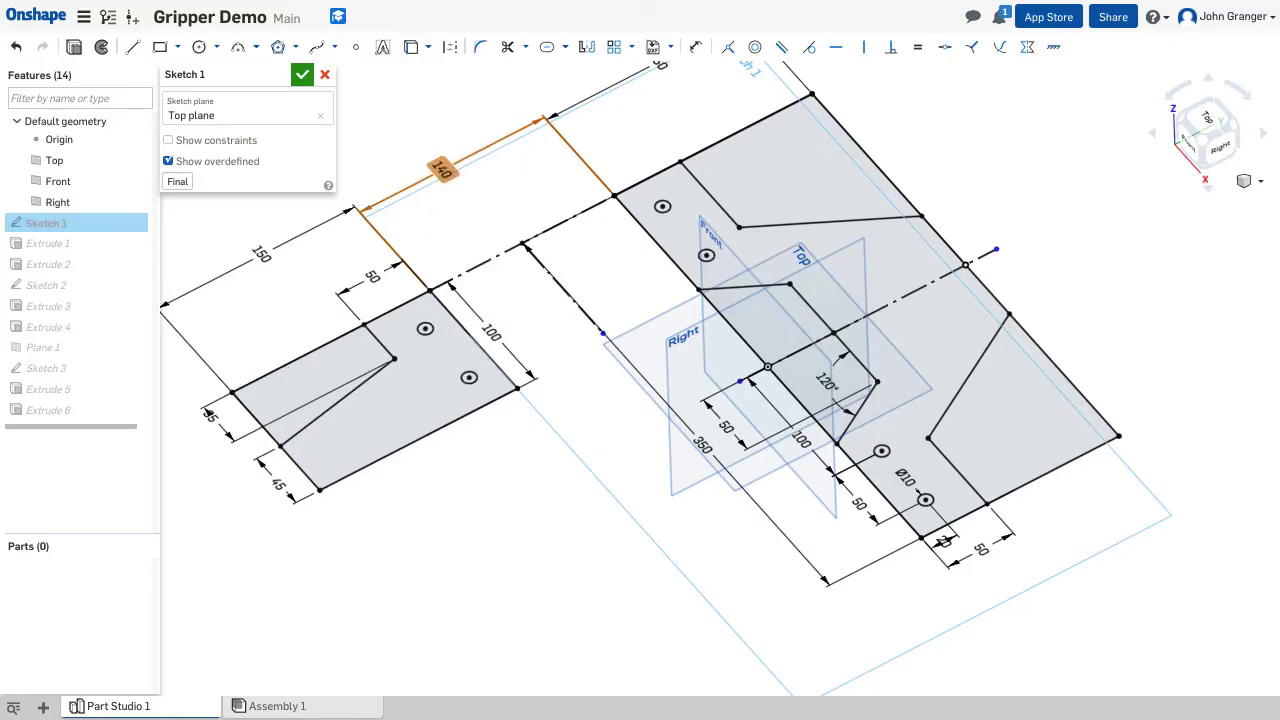
click(303, 75)
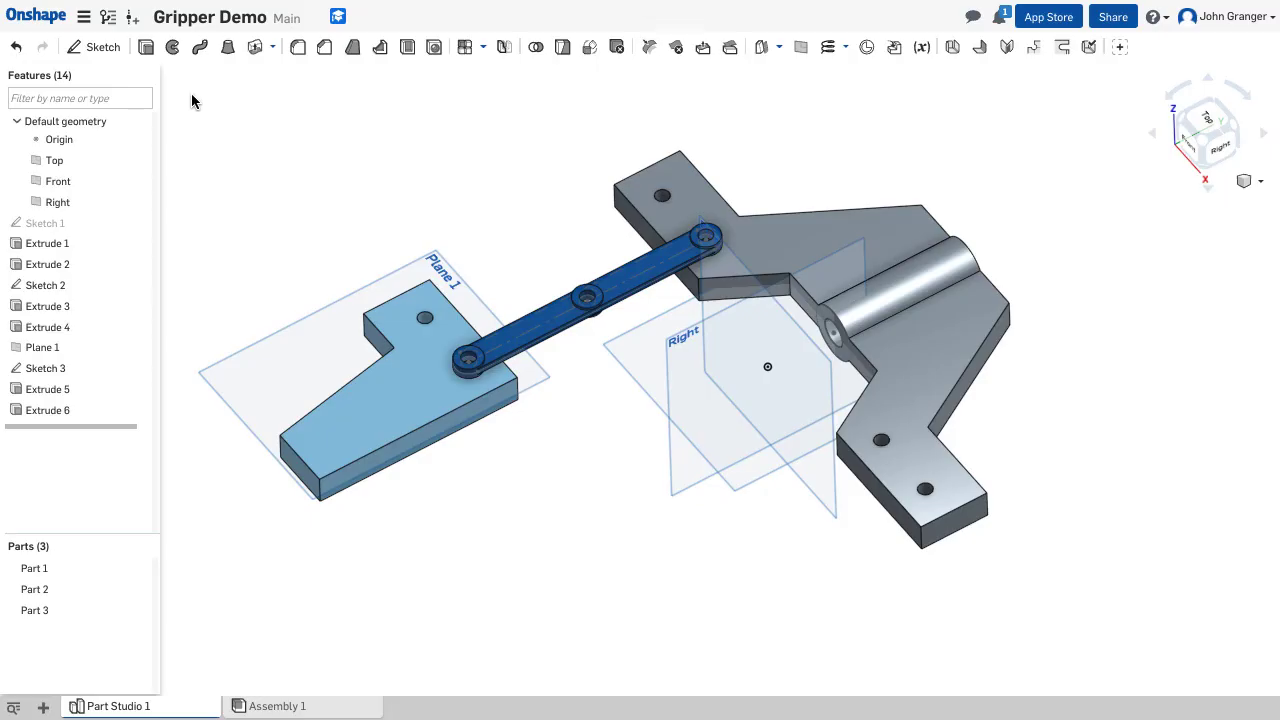
click(16, 50)
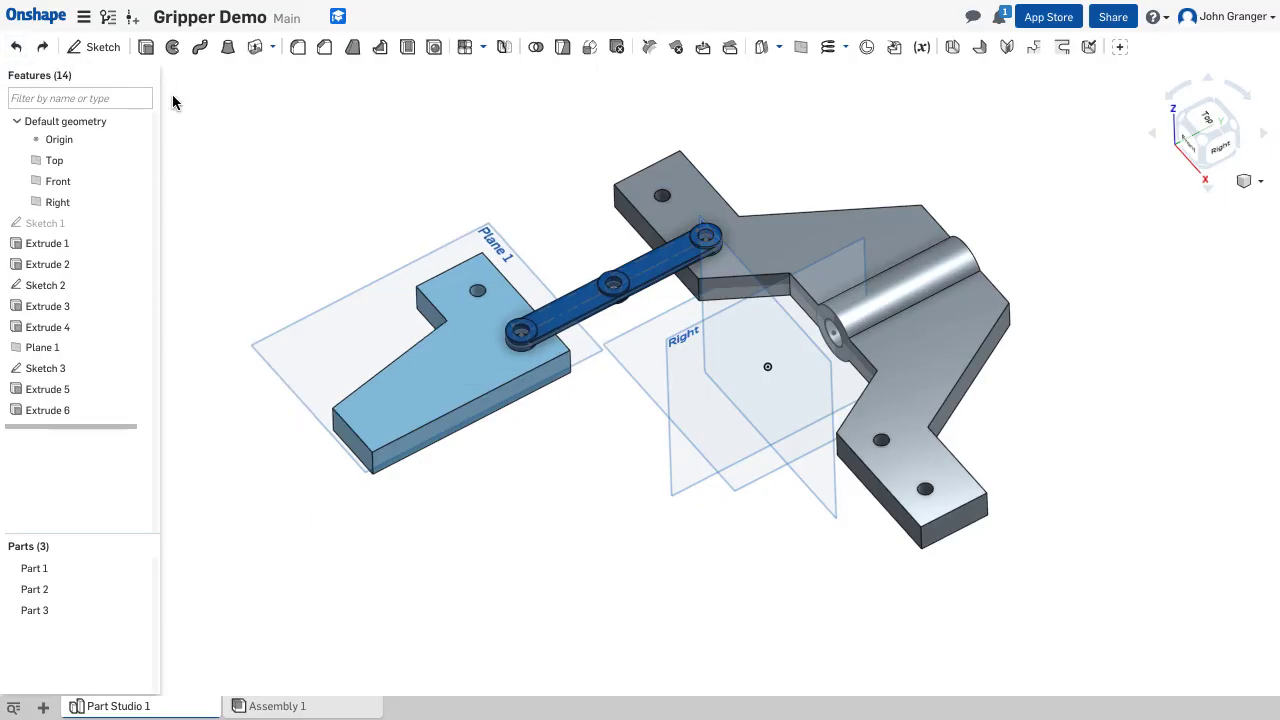